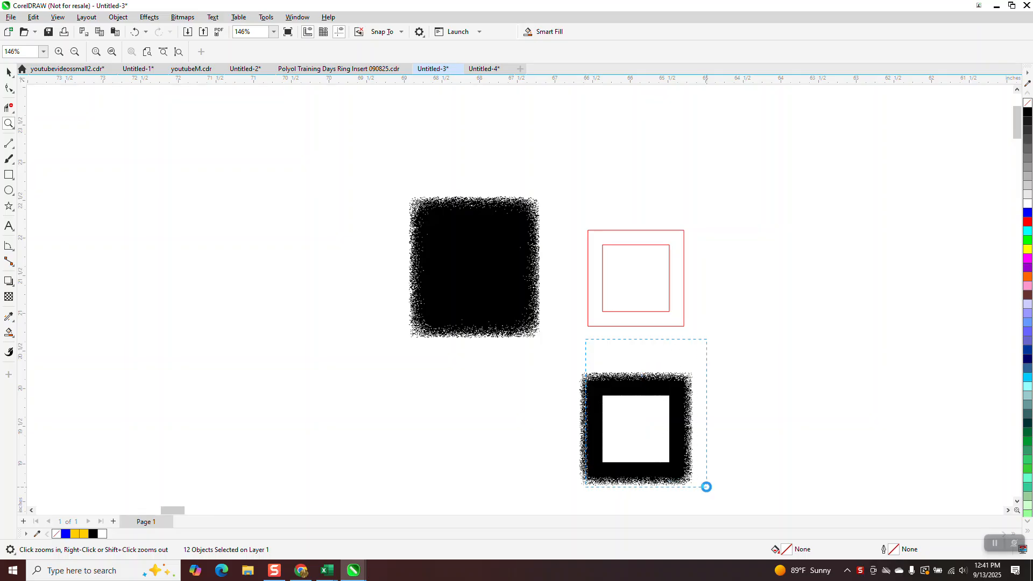
Smart-fill the area between the two nested red squares with black and move the filled frame 2 inches to their right
{"action": "left_click_drag", "start_coordinate": [545, 191], "coordinate": [609, 234]}
{"action": "scroll", "coordinate": [608, 234], "scroll_direction": "down", "scroll_amount": 2}
{"action": "scroll", "coordinate": [619, 237], "scroll_direction": "down", "scroll_amount": 5}
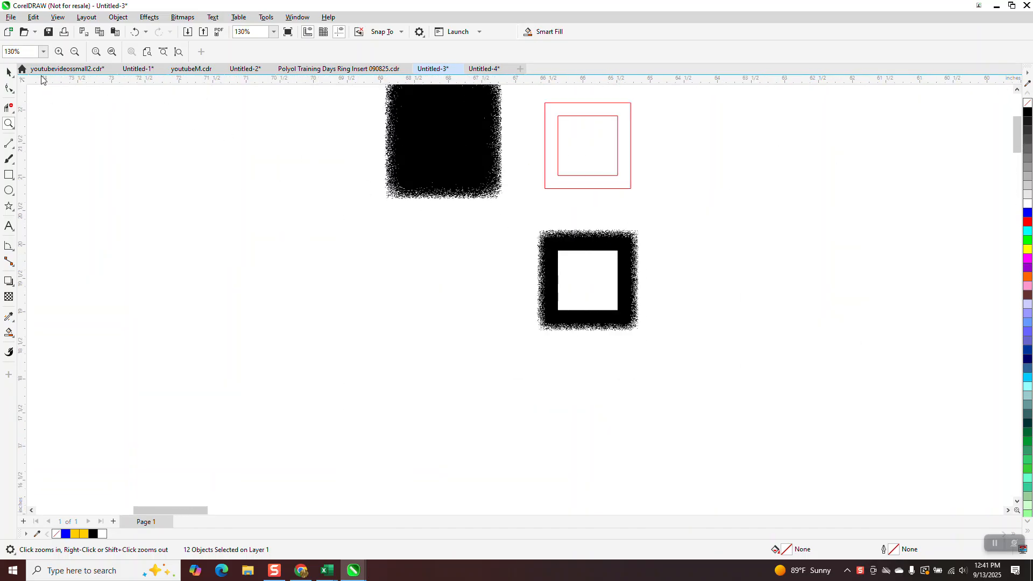
{"action": "left_click", "coordinate": [9, 72]}
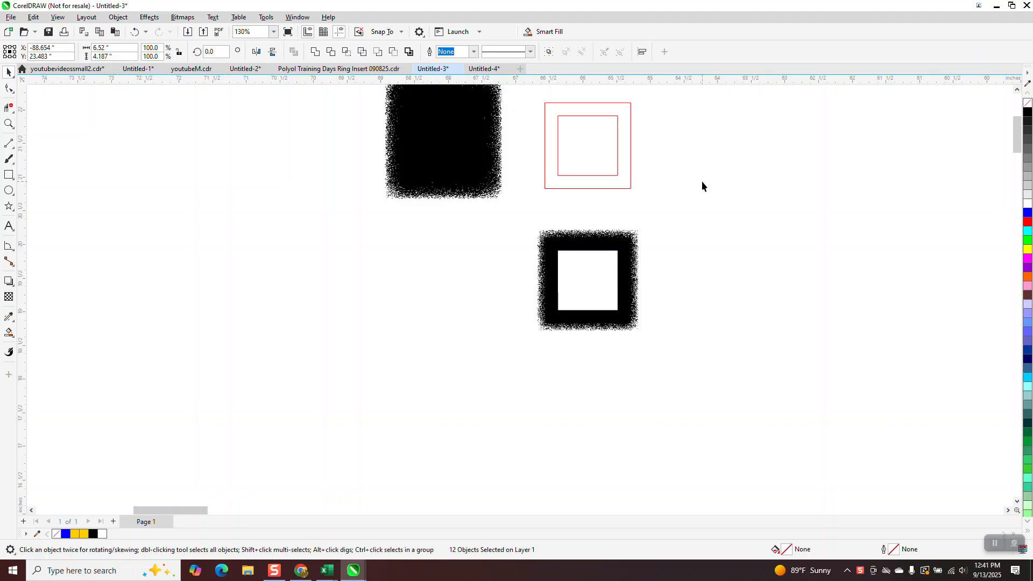
{"action": "left_click", "coordinate": [13, 337]}
{"action": "left_click", "coordinate": [54, 345]}
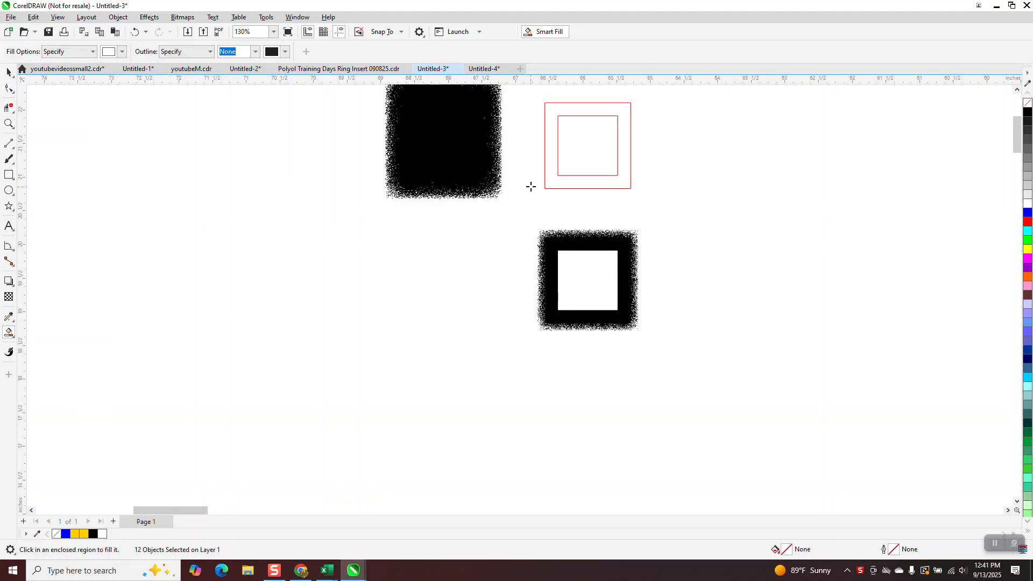
{"action": "left_click", "coordinate": [549, 173]}
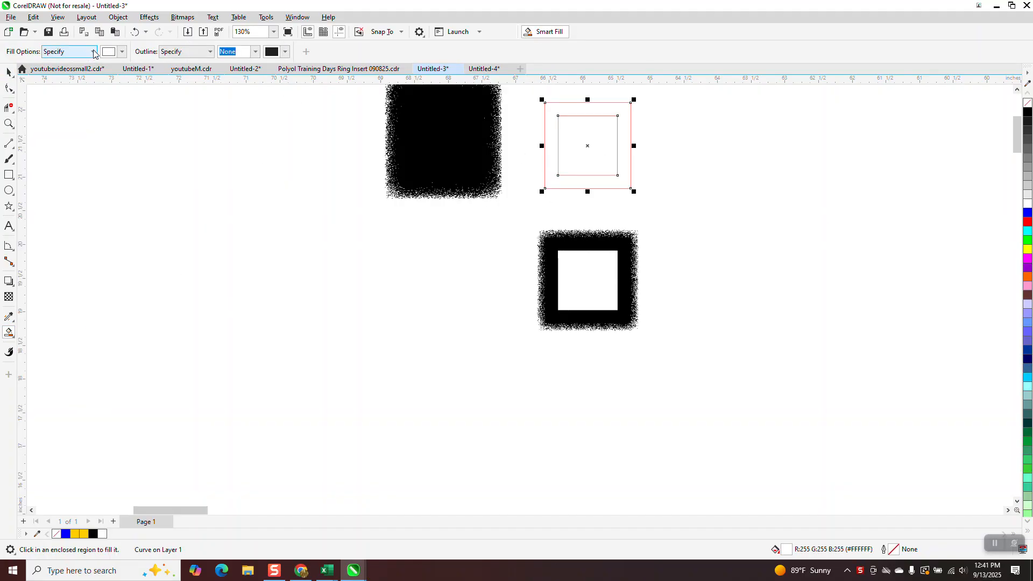
{"action": "left_click", "coordinate": [134, 33]}
{"action": "left_click", "coordinate": [122, 52]}
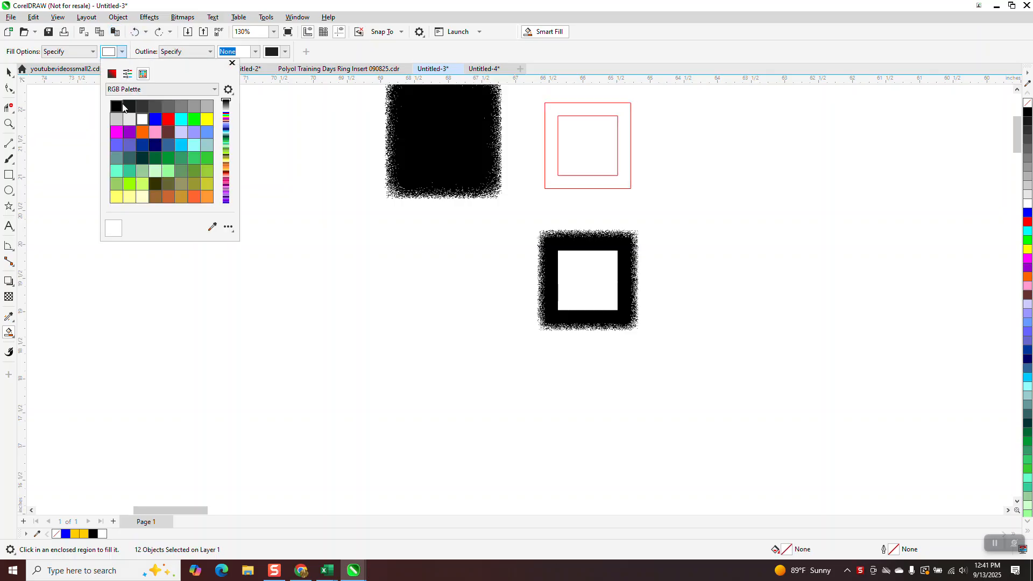
{"action": "left_click", "coordinate": [135, 111]}
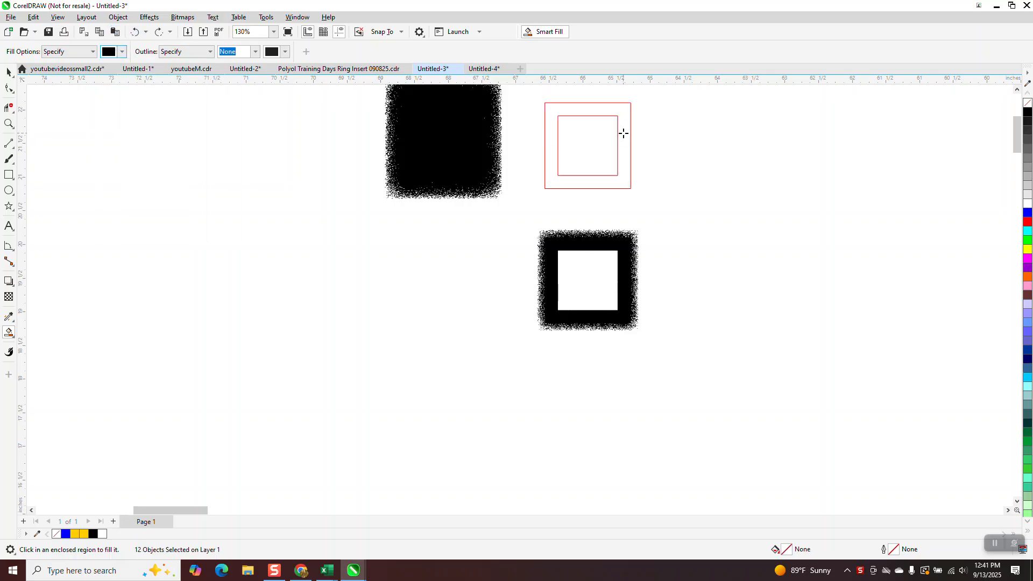
{"action": "left_click", "coordinate": [623, 134]}
{"action": "key", "text": "Right"}
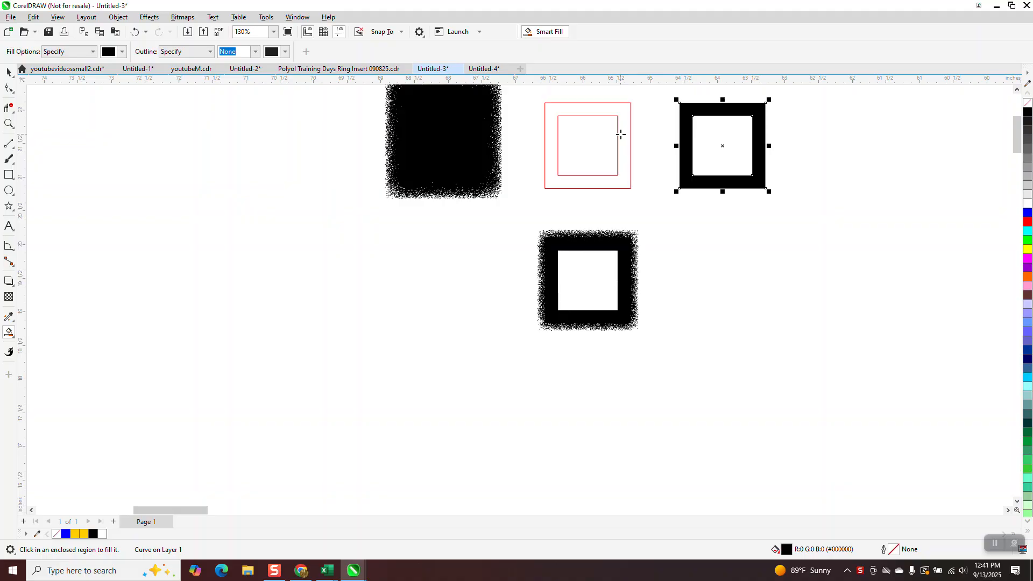
Smart-fill the area between the red squares with black again and apply the creative Scatter effect to this new frame
{"action": "left_click", "coordinate": [621, 184]}
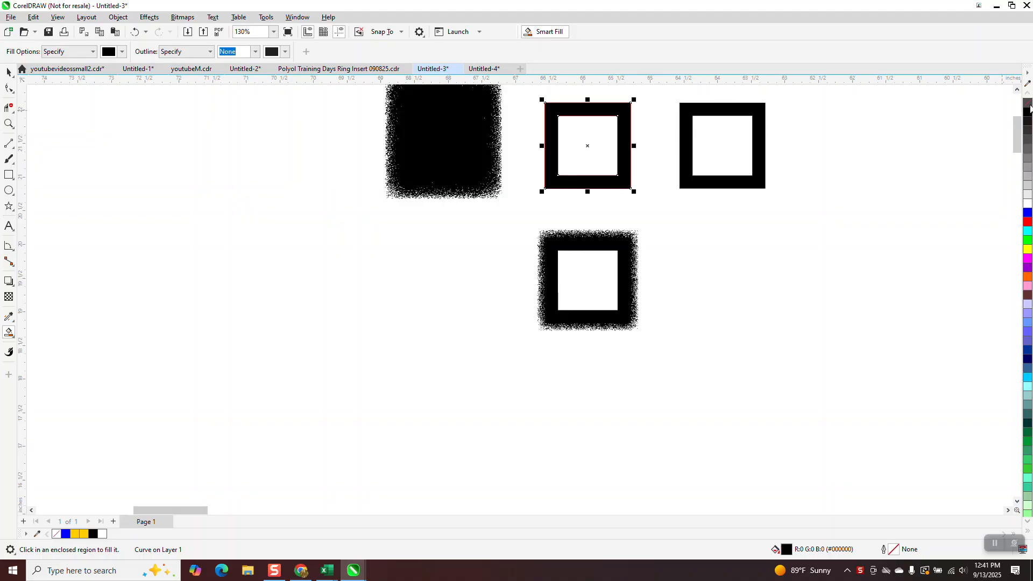
{"action": "left_click", "coordinate": [149, 20]}
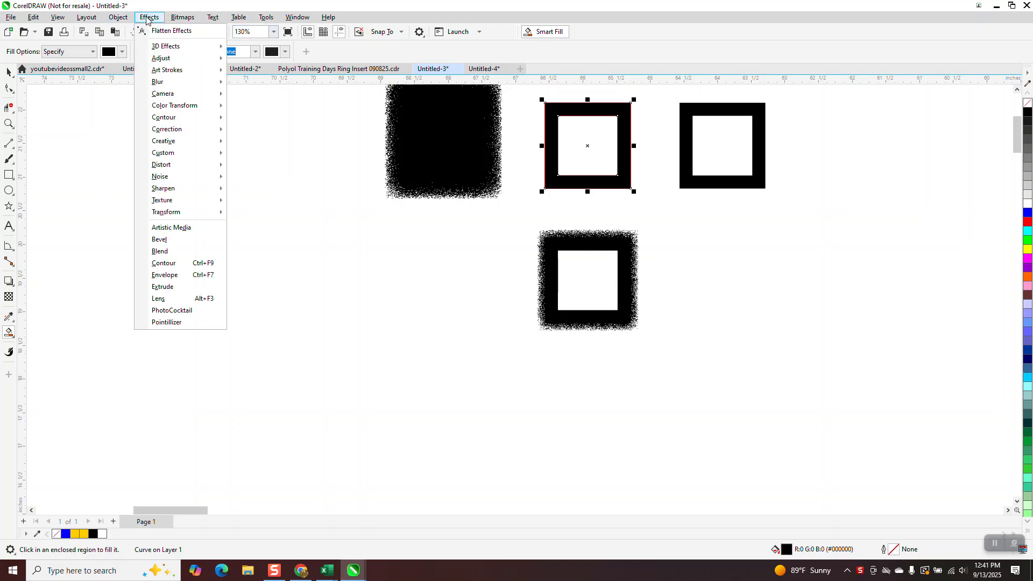
{"action": "mouse_move", "coordinate": [160, 144]}
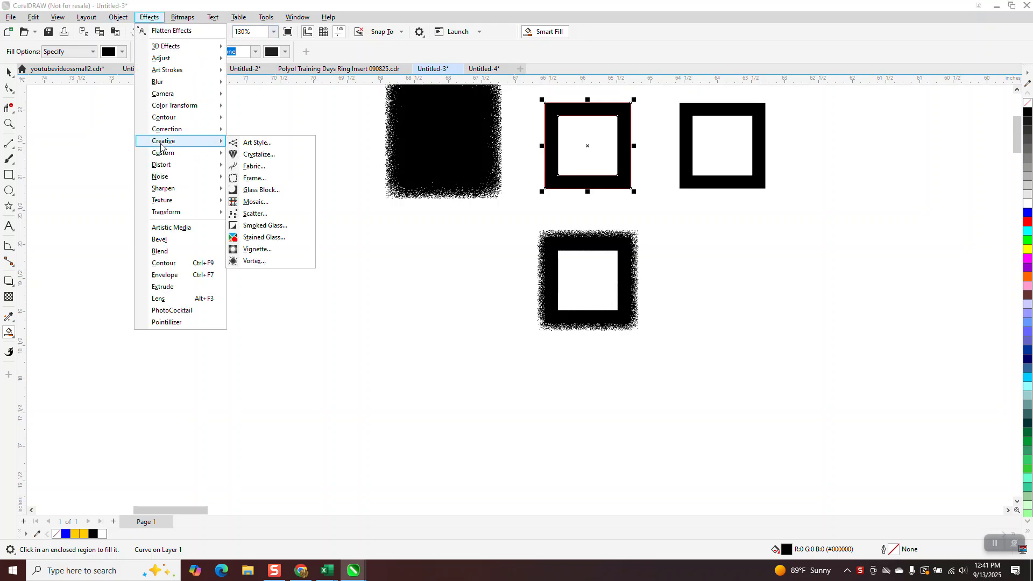
{"action": "left_click", "coordinate": [247, 212]}
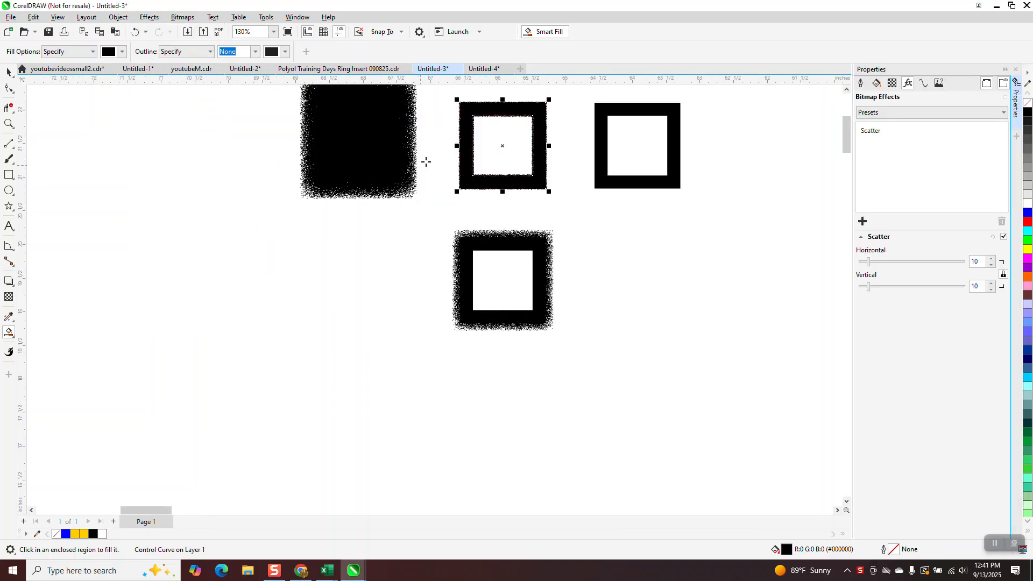
Set the Scatter effect's horizontal and vertical amounts to 25
{"action": "left_click", "coordinate": [9, 124]}
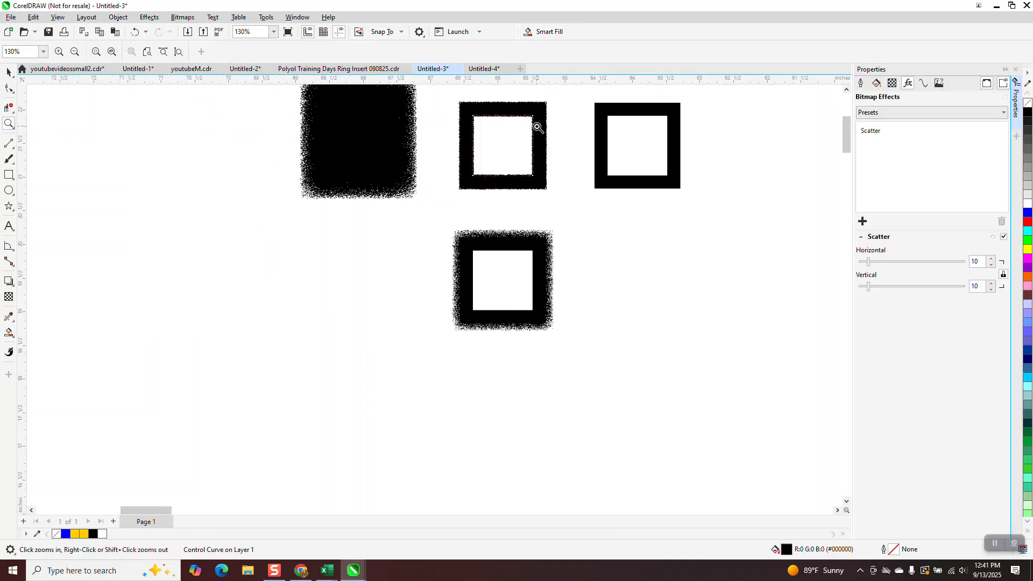
{"action": "left_click_drag", "start_coordinate": [434, 112], "coordinate": [622, 235]}
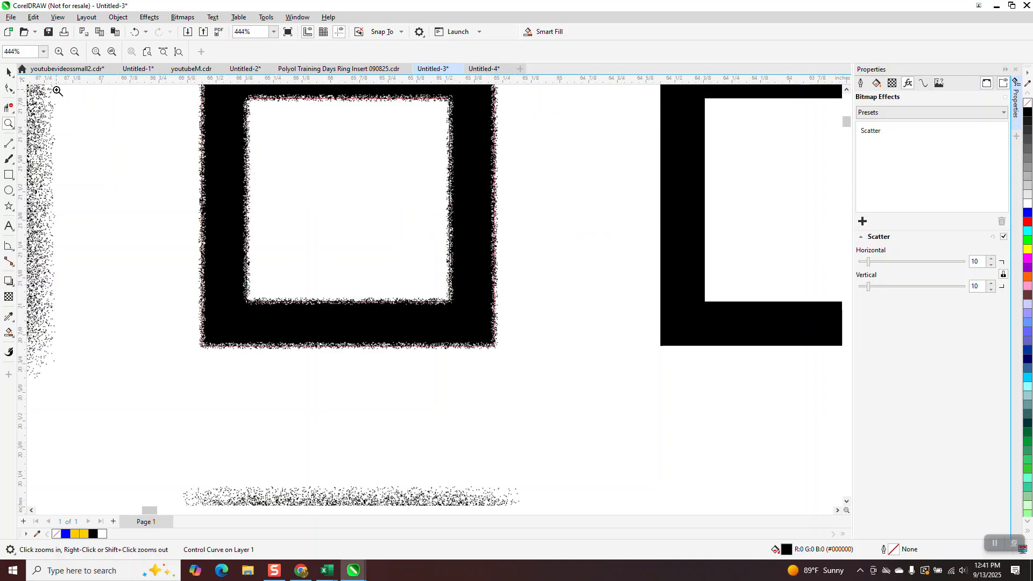
{"action": "left_click", "coordinate": [9, 72]}
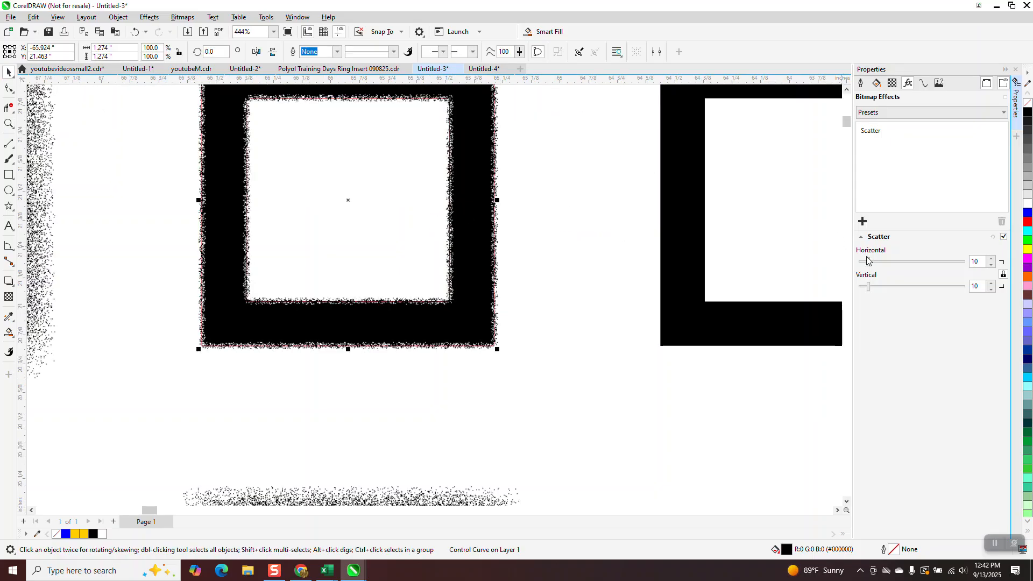
{"action": "left_click_drag", "start_coordinate": [869, 262], "coordinate": [885, 262]}
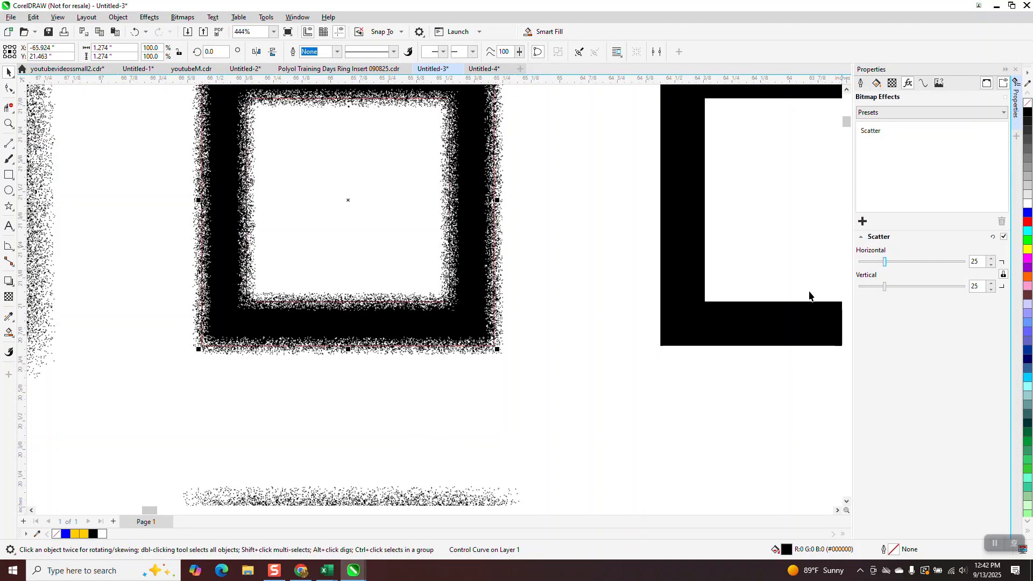
Remove the outlines from the scattered frame and its red squares, and close the object properties
{"action": "scroll", "coordinate": [667, 329], "scroll_direction": "down", "scroll_amount": 2}
{"action": "right_click", "coordinate": [662, 334]}
{"action": "scroll", "coordinate": [494, 207], "scroll_direction": "down", "scroll_amount": 2}
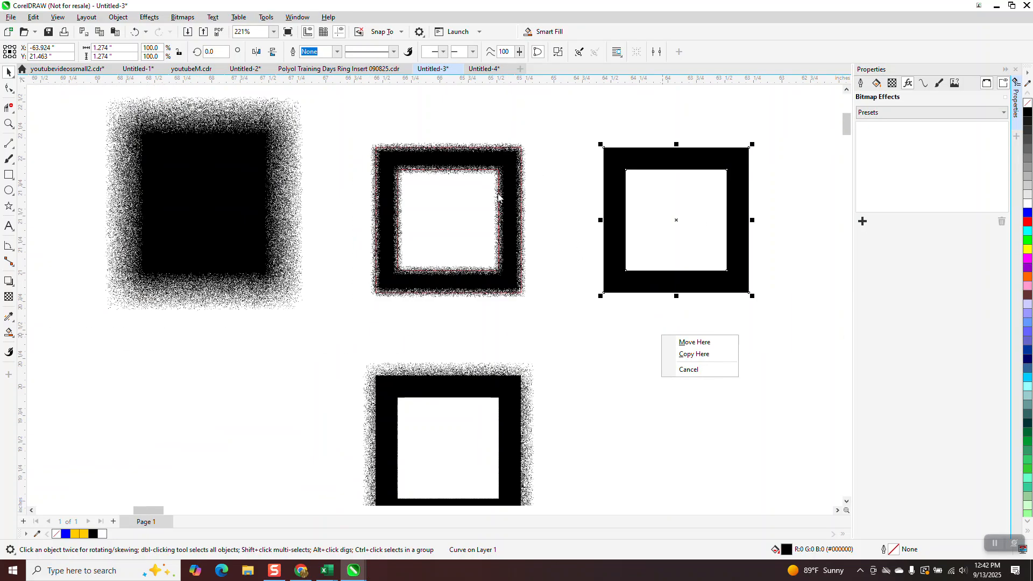
{"action": "scroll", "coordinate": [494, 192], "scroll_direction": "down", "scroll_amount": 1}
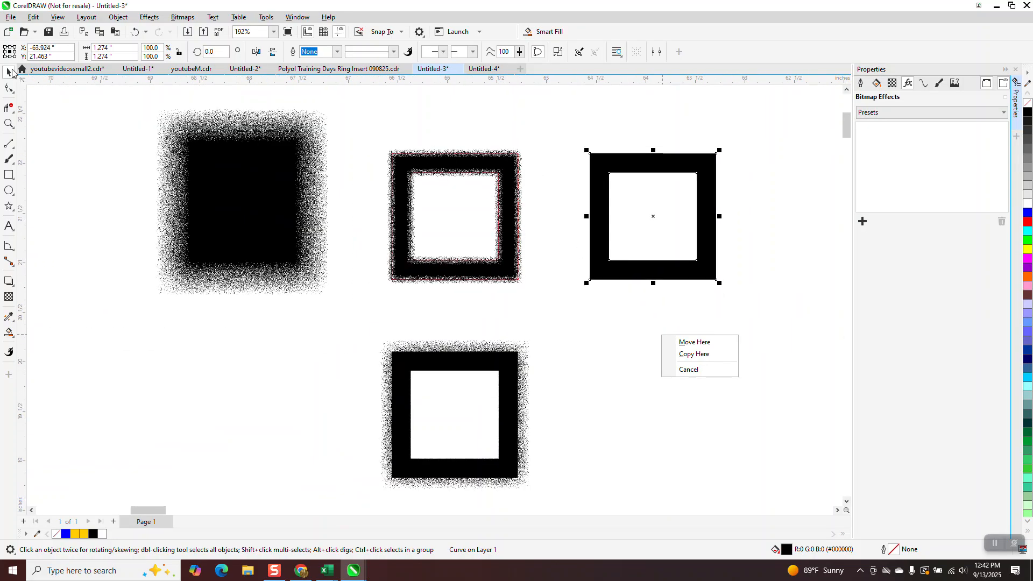
{"action": "left_click", "coordinate": [8, 123]}
{"action": "left_click", "coordinate": [9, 123]}
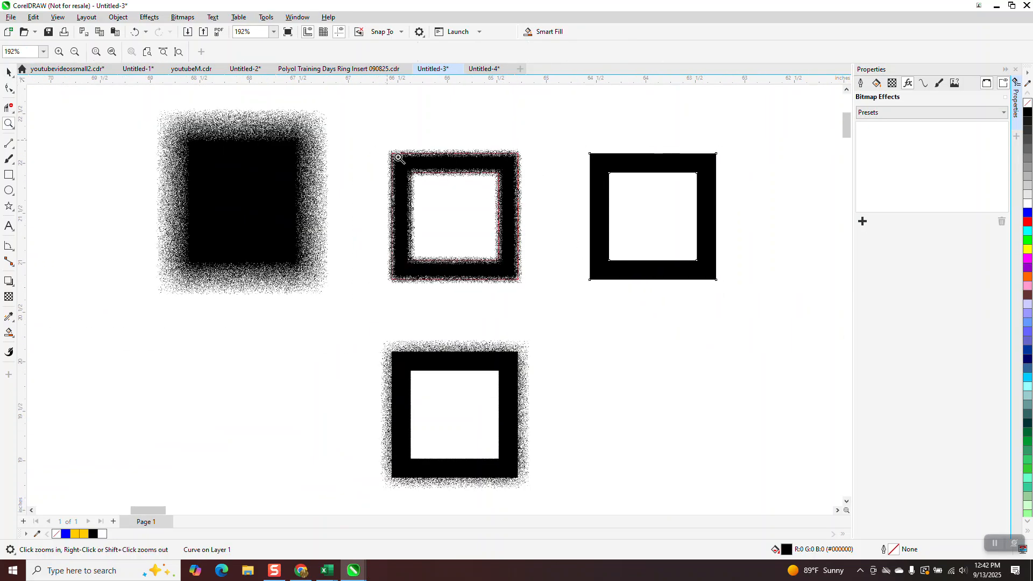
{"action": "left_click_drag", "start_coordinate": [399, 157], "coordinate": [468, 207]}
{"action": "scroll", "coordinate": [462, 186], "scroll_direction": "down", "scroll_amount": 5}
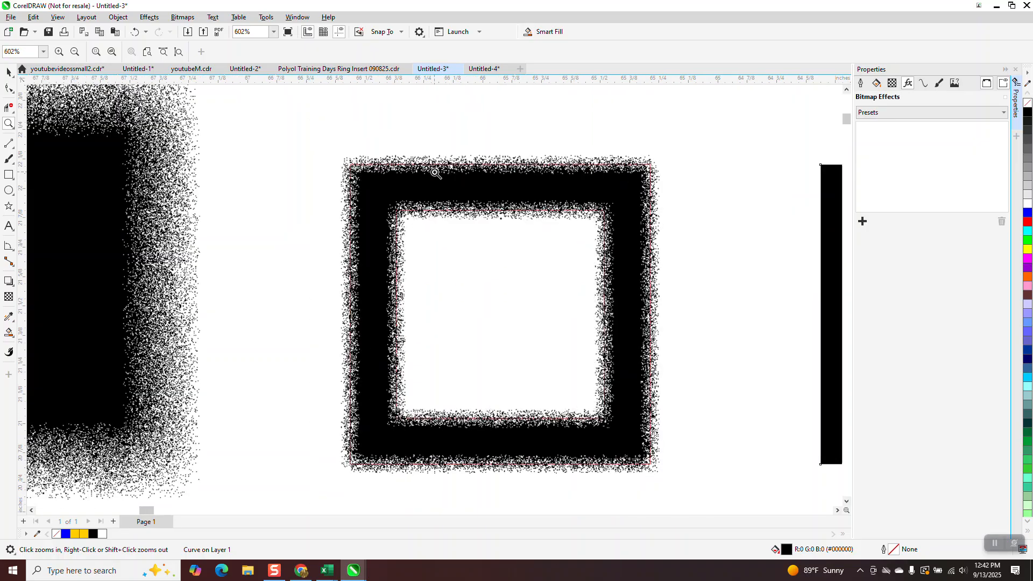
{"action": "left_click", "coordinate": [9, 72]}
{"action": "left_click_drag", "start_coordinate": [301, 106], "coordinate": [745, 492]}
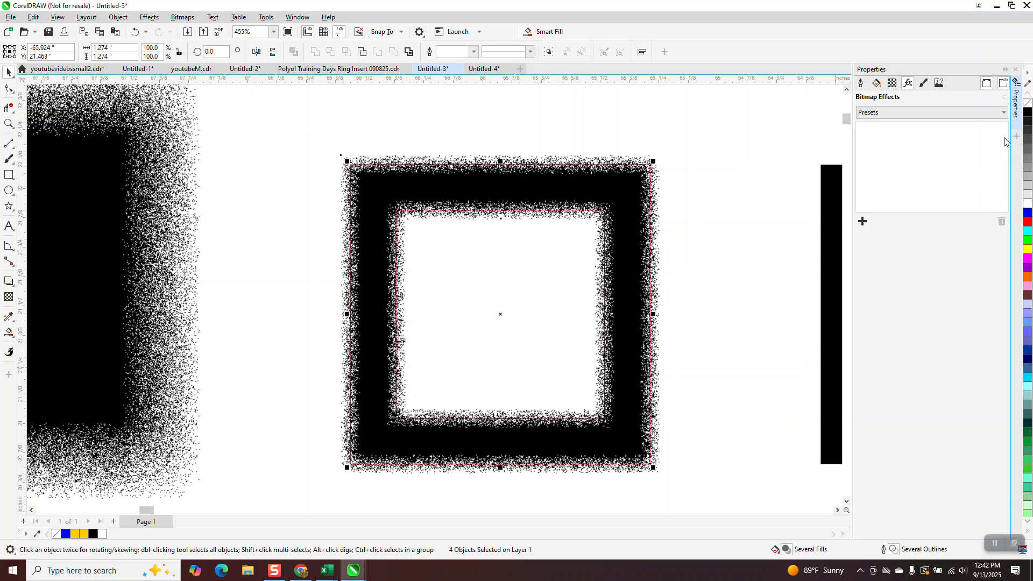
{"action": "scroll", "coordinate": [713, 164], "scroll_direction": "down", "scroll_amount": 5}
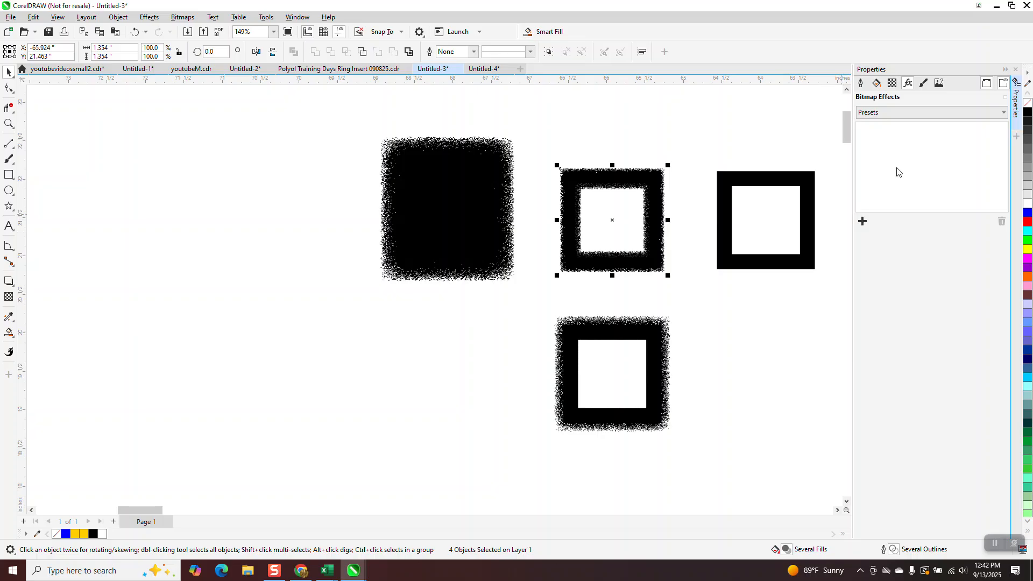
{"action": "left_click", "coordinate": [1016, 69]}
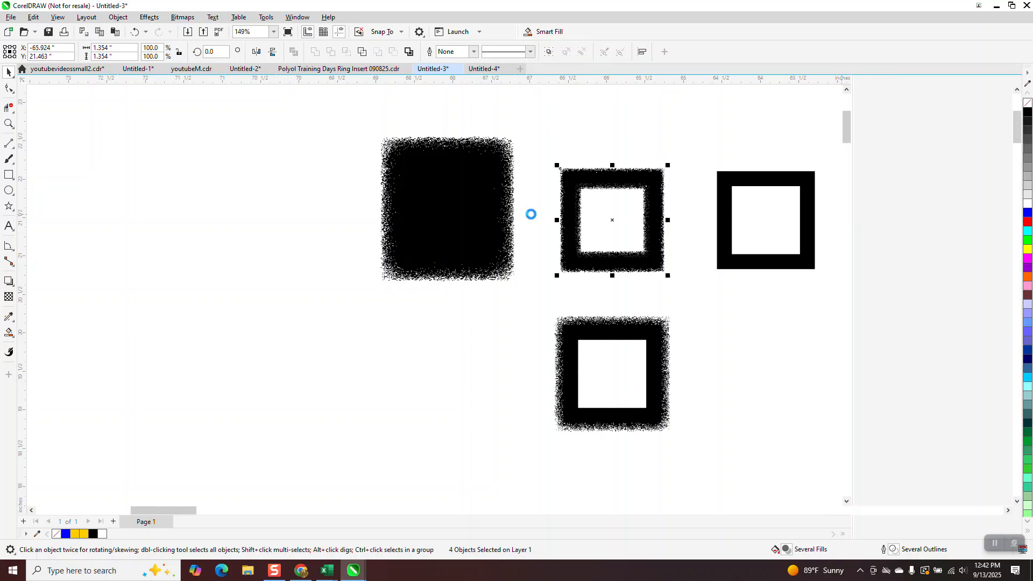
Smart-fill the opening of the plain black frame with white and move the white square 2 inches left onto the scattered frame
{"action": "left_click", "coordinate": [8, 333]}
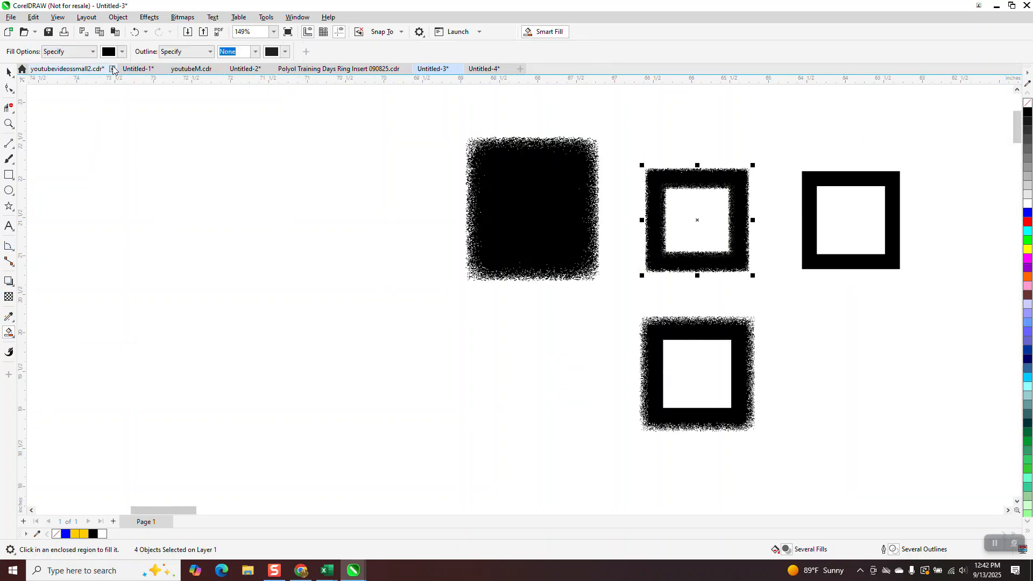
{"action": "left_click", "coordinate": [121, 52]}
{"action": "left_click", "coordinate": [142, 121]}
{"action": "left_click", "coordinate": [864, 227]}
{"action": "left_click", "coordinate": [863, 226]}
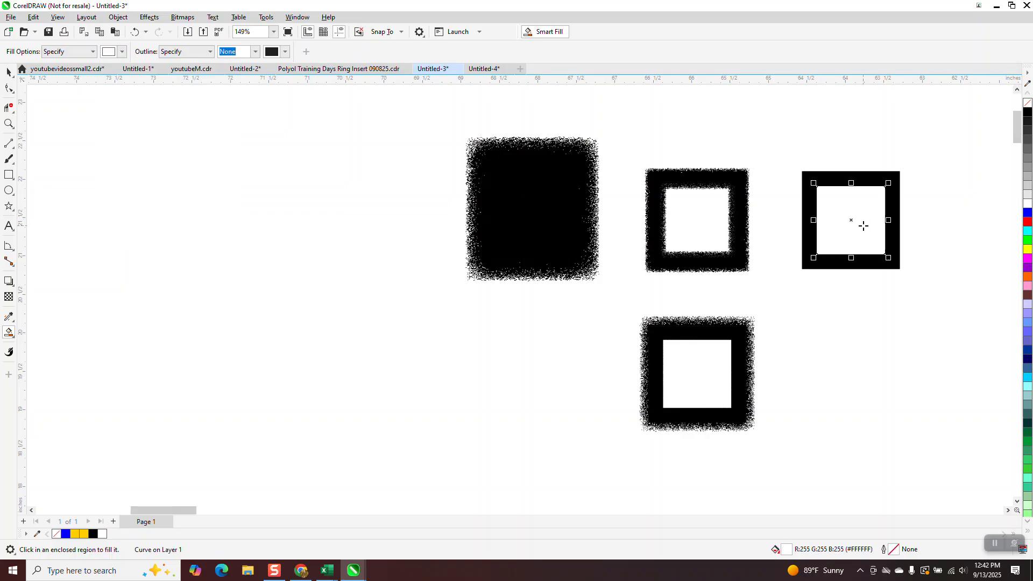
{"action": "key", "text": "Left"}
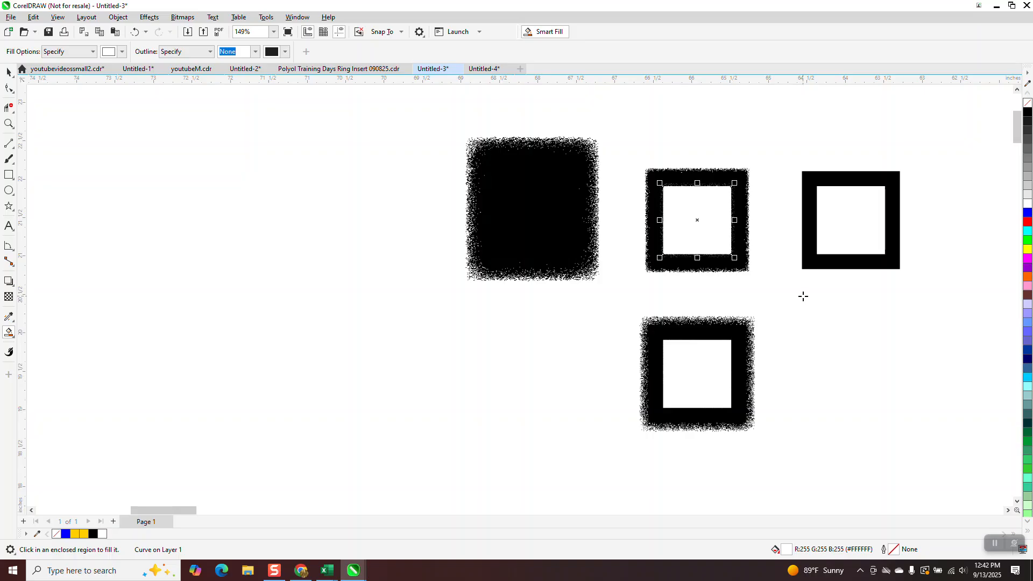
Enlarge the white square from its centre to about 1 inch over the plain frame and place it back over the scattered frame
{"action": "left_click", "coordinate": [9, 123]}
{"action": "left_click_drag", "start_coordinate": [611, 151], "coordinate": [838, 289]}
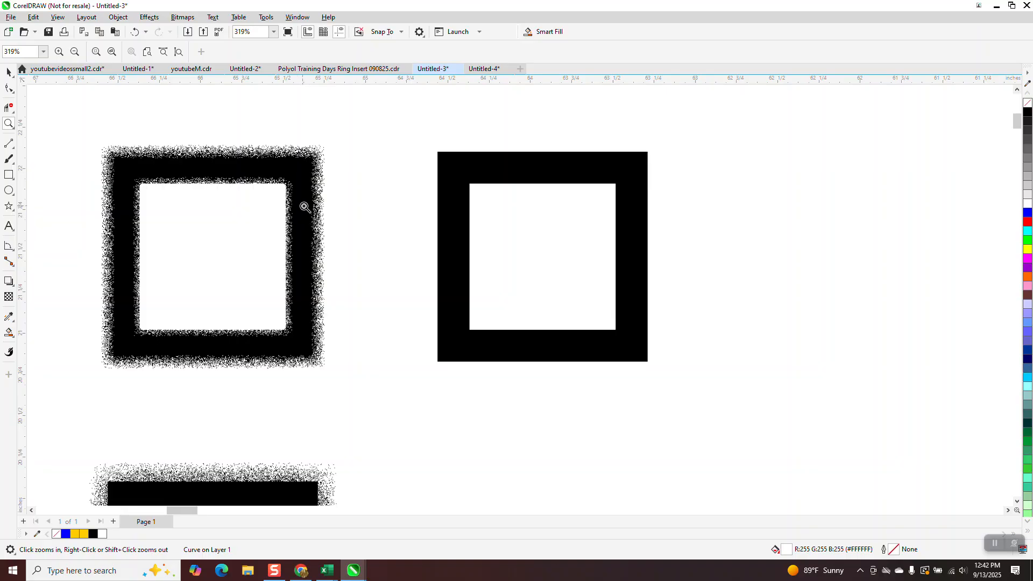
{"action": "left_click", "coordinate": [11, 74]}
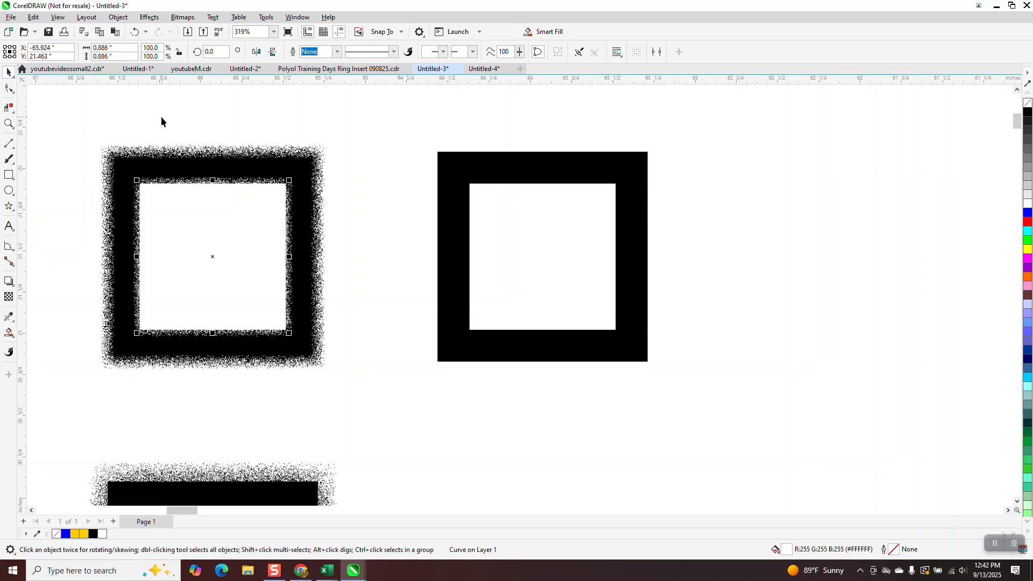
{"action": "key", "text": "Right"}
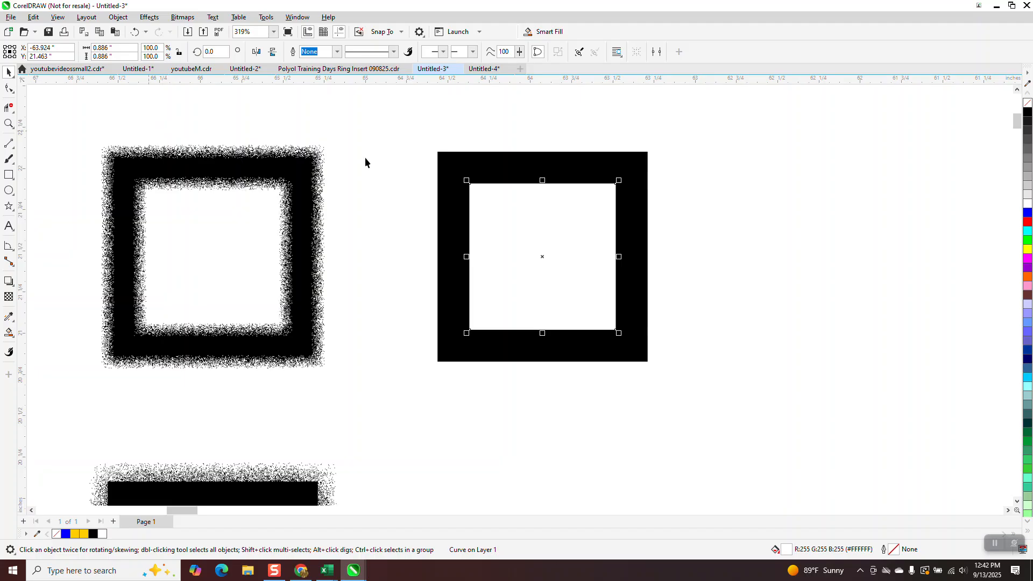
{"action": "left_click_drag", "start_coordinate": [618, 180], "coordinate": [641, 173]}
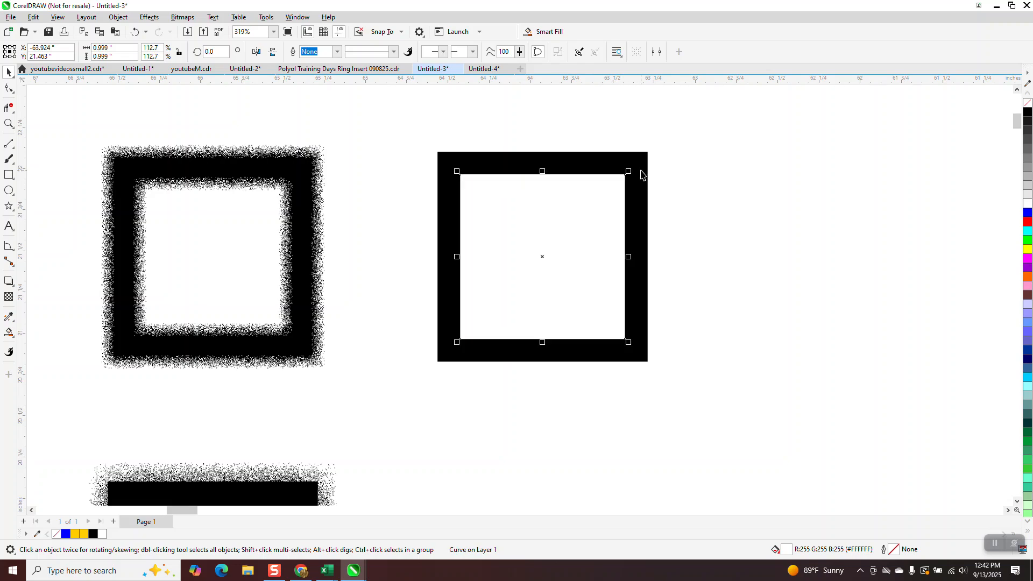
{"action": "key", "text": "shift+Left"}
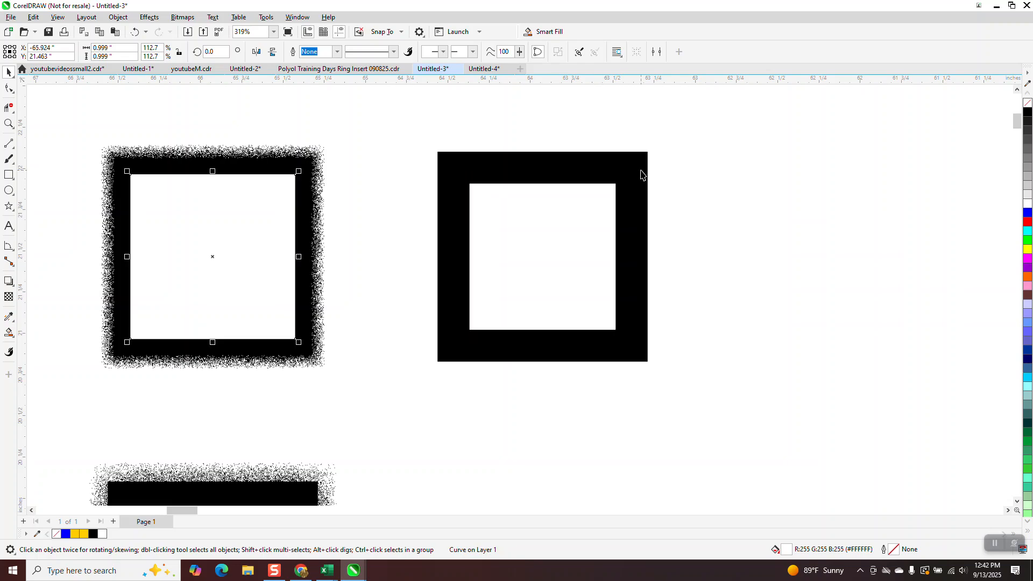
Move the plain black frame 2 inches left onto the scattered frame and inspect the speckled outer edge up close
{"action": "left_click", "coordinate": [454, 192]}
{"action": "key", "text": "shift+Left"}
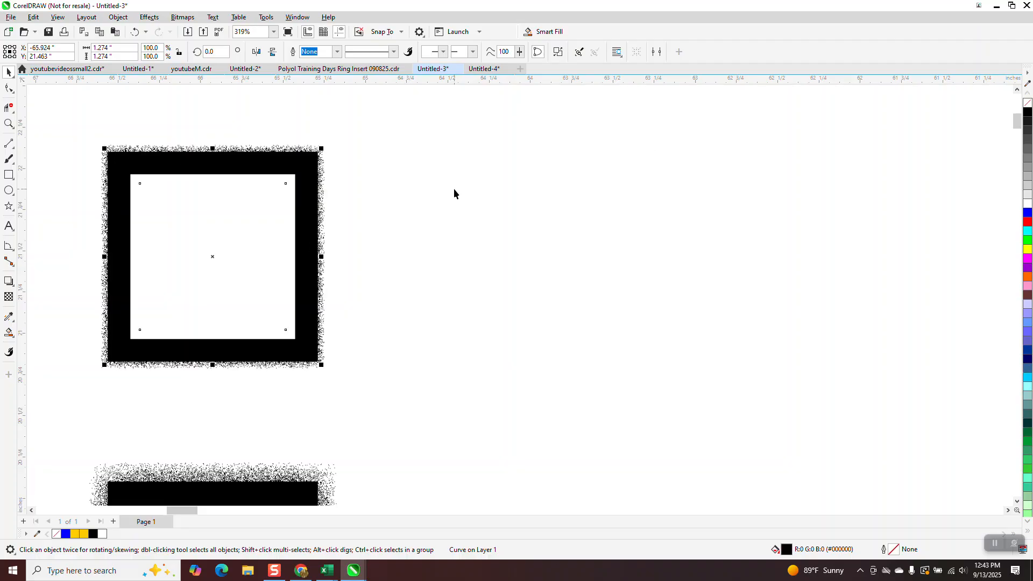
{"action": "left_click", "coordinate": [8, 123]}
{"action": "left_click_drag", "start_coordinate": [83, 134], "coordinate": [412, 247]}
{"action": "left_click_drag", "start_coordinate": [262, 155], "coordinate": [399, 236]}
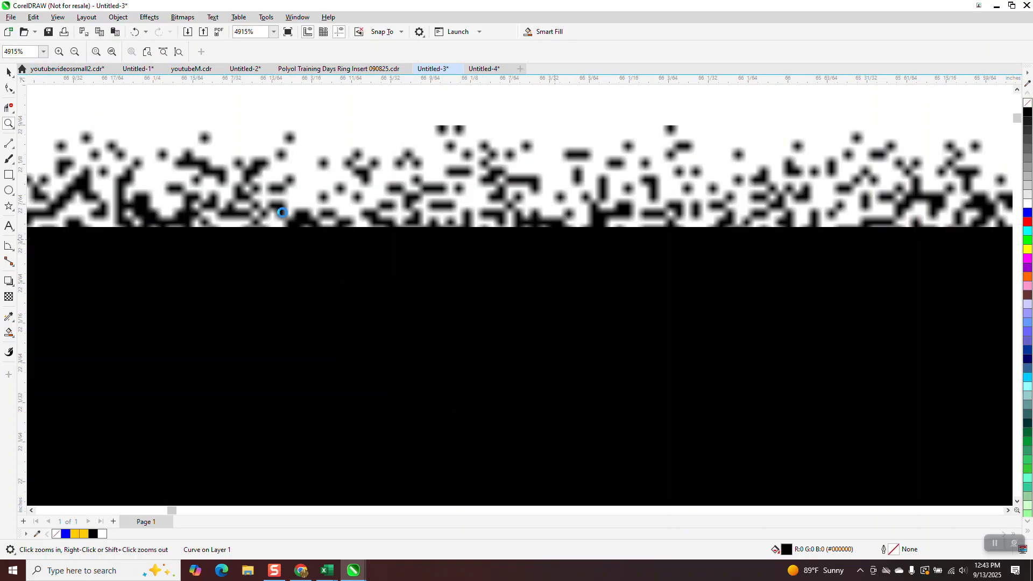
{"action": "scroll", "coordinate": [285, 214], "scroll_direction": "down", "scroll_amount": 5}
{"action": "left_click", "coordinate": [8, 72]}
{"action": "left_click", "coordinate": [250, 157]}
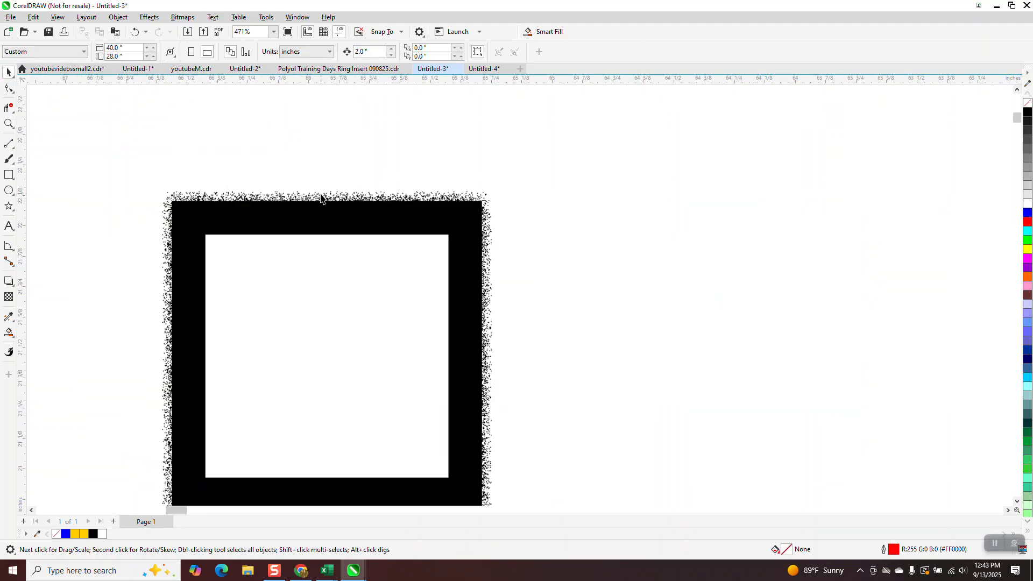
{"action": "left_click", "coordinate": [150, 18]}
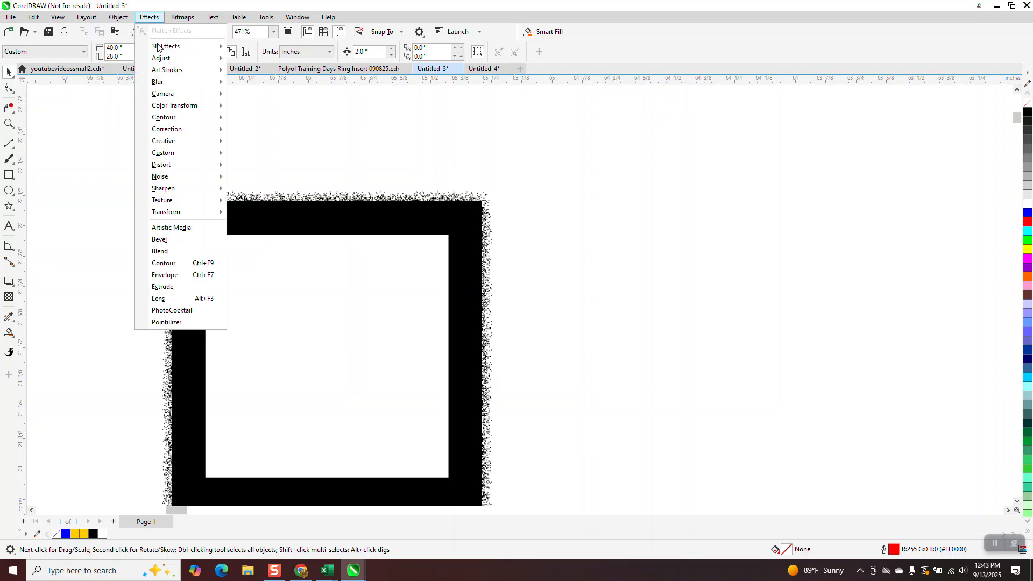
{"action": "mouse_move", "coordinate": [165, 142]}
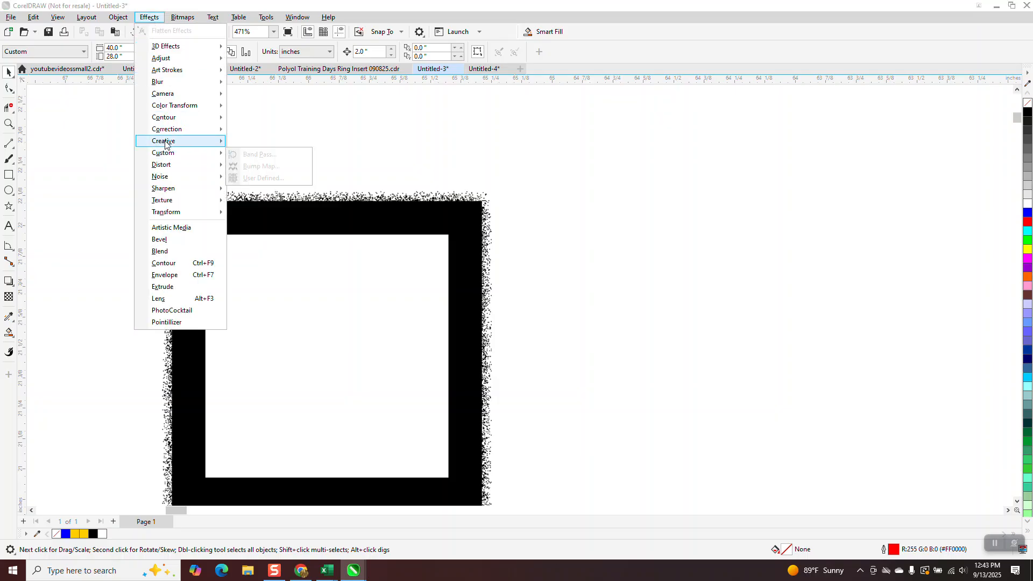
{"action": "left_click", "coordinate": [382, 210]}
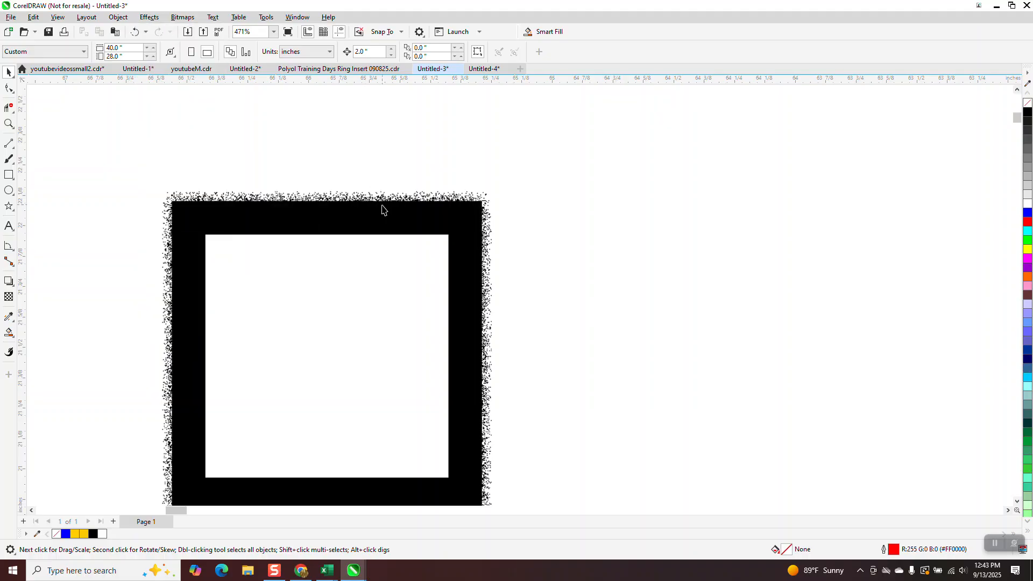
Move the scattered frame 2 inches right, away from the plain black frame, and delete it
{"action": "left_click", "coordinate": [380, 217]}
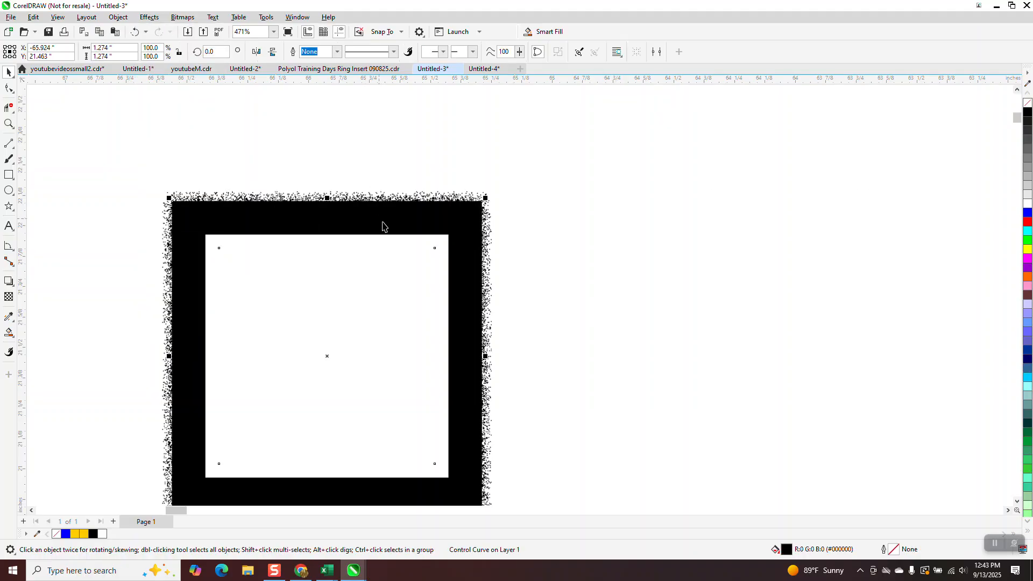
{"action": "key", "text": "Right"}
{"action": "scroll", "coordinate": [502, 199], "scroll_direction": "down", "scroll_amount": 2}
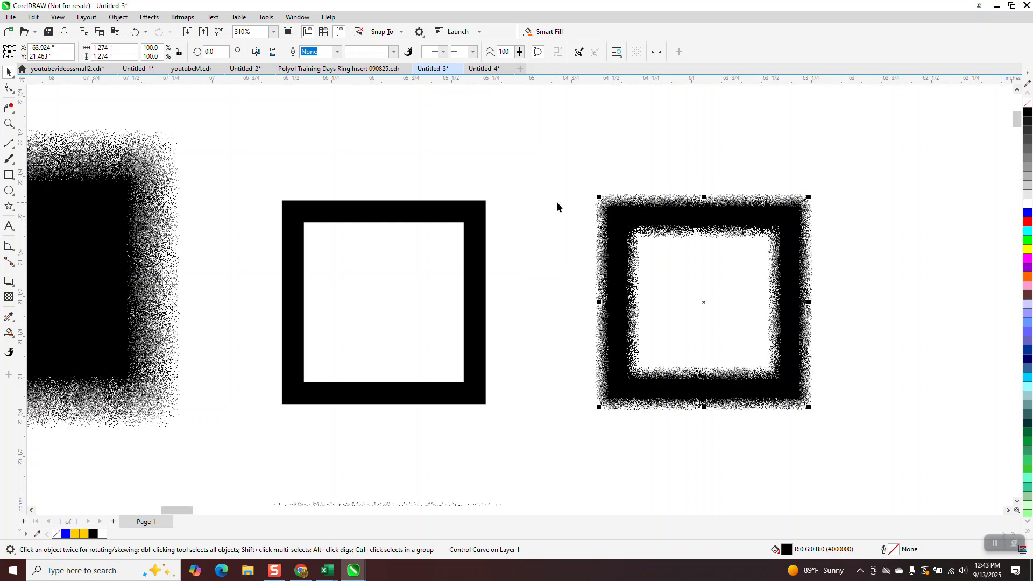
{"action": "scroll", "coordinate": [557, 204], "scroll_direction": "down", "scroll_amount": 3}
{"action": "left_click_drag", "start_coordinate": [547, 197], "coordinate": [769, 356]}
{"action": "key", "text": "Delete"}
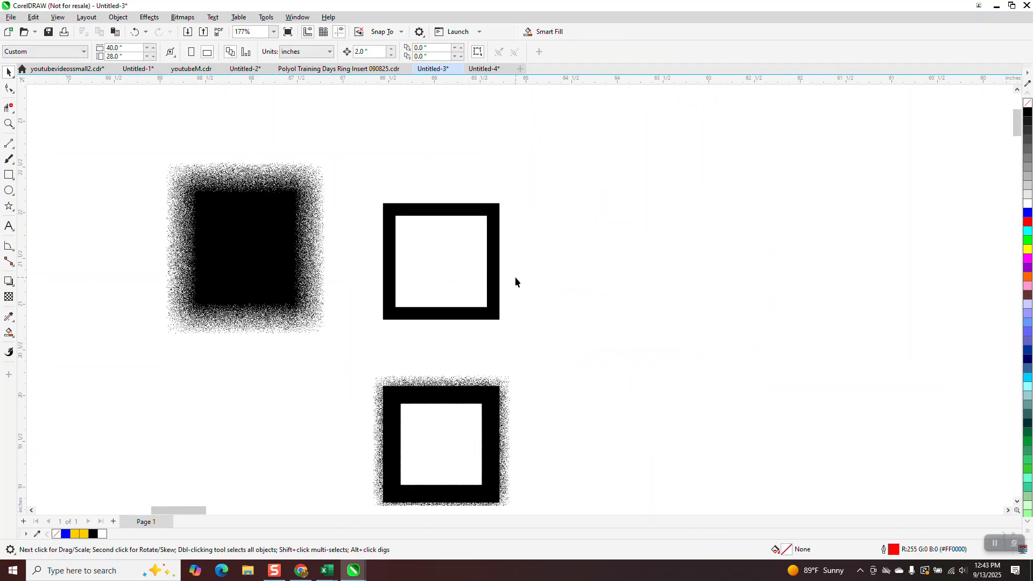
Move the plain black frame 2 inches right and place a duplicate of it another 2 inches to the right
{"action": "left_click", "coordinate": [494, 259]}
{"action": "key", "text": "Right"}
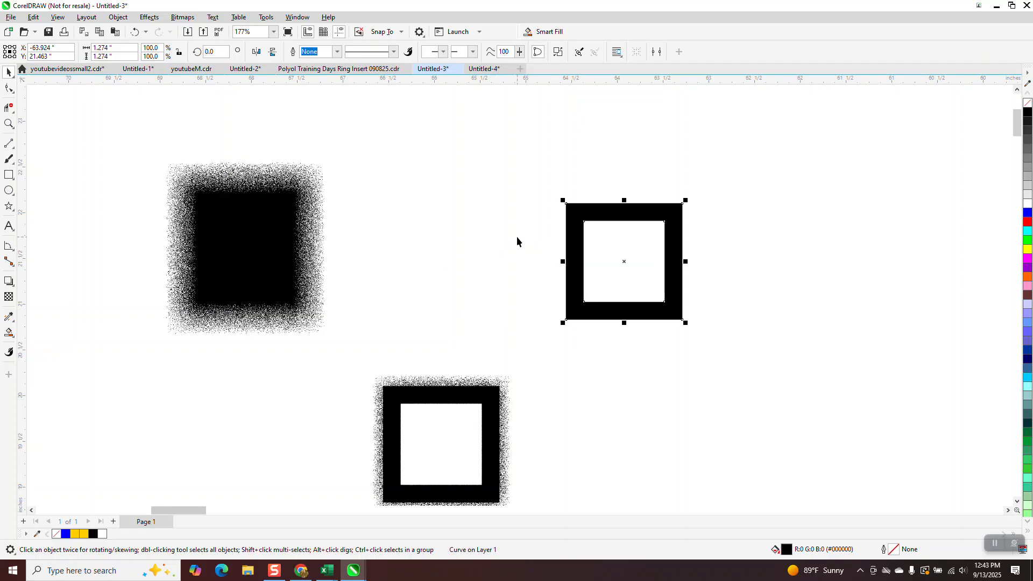
{"action": "key", "text": "ctrl+d"}
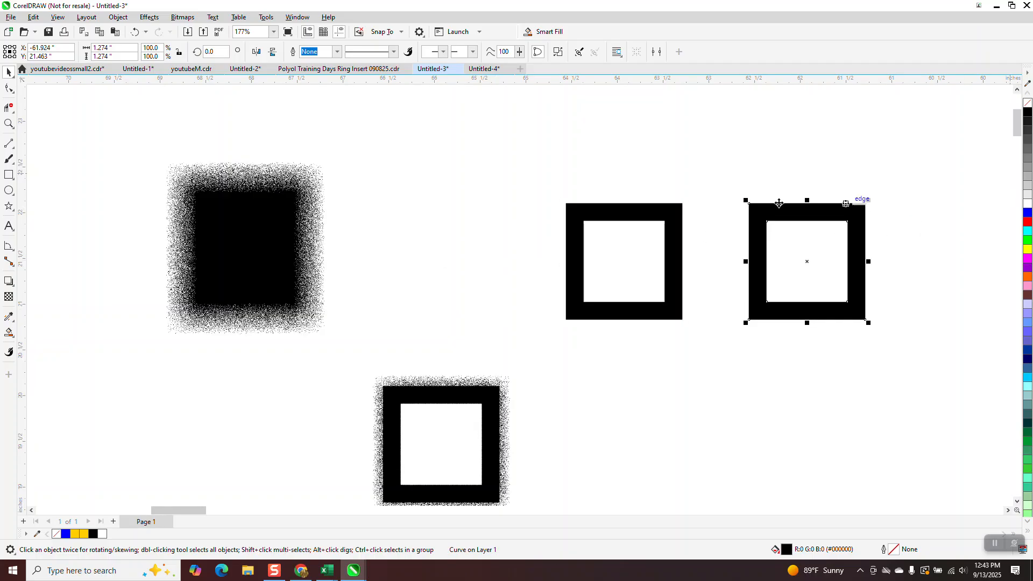
Apply the Scatter effect to the duplicate frame with horizontal and vertical values of 10, and check its speckled edges
{"action": "left_click", "coordinate": [147, 18]}
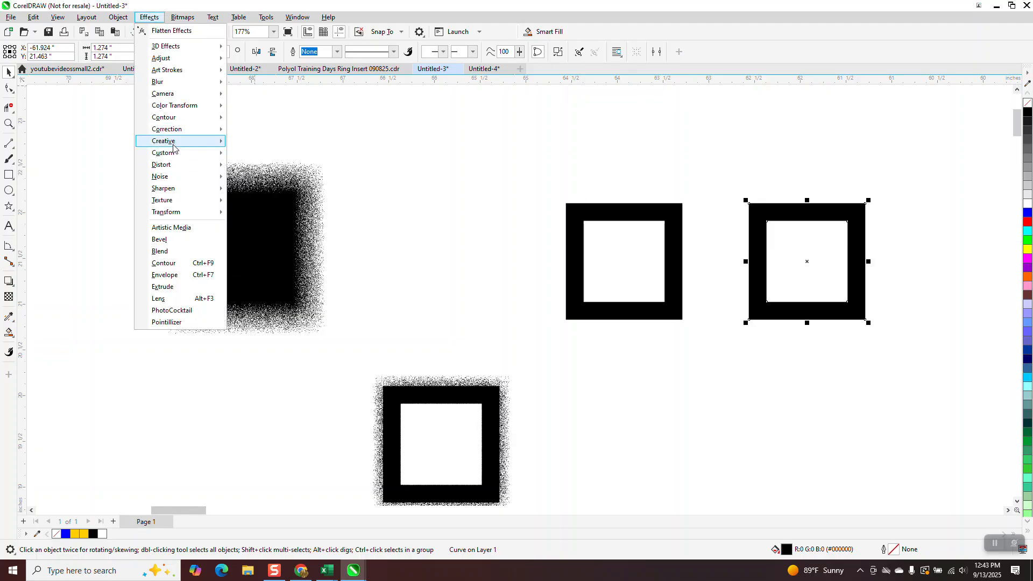
{"action": "mouse_move", "coordinate": [175, 144]}
{"action": "left_click", "coordinate": [248, 214]}
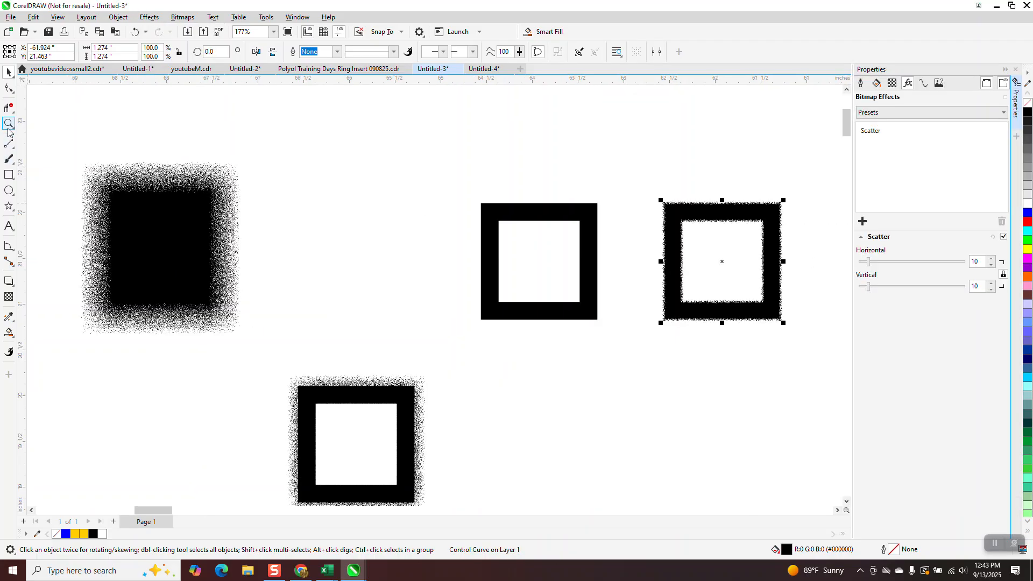
{"action": "left_click_drag", "start_coordinate": [652, 195], "coordinate": [803, 327]}
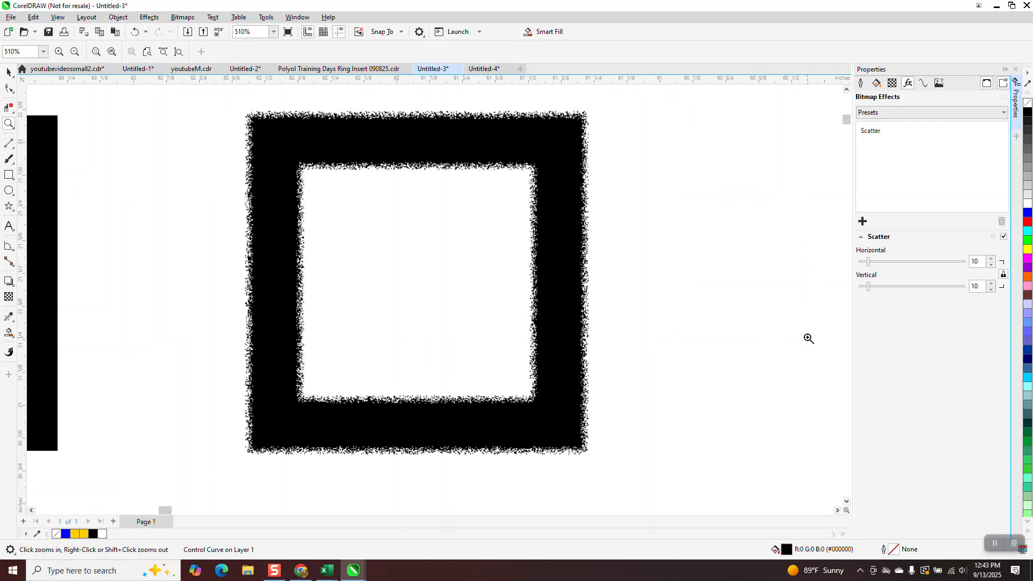
{"action": "scroll", "coordinate": [705, 325], "scroll_direction": "down", "scroll_amount": 2}
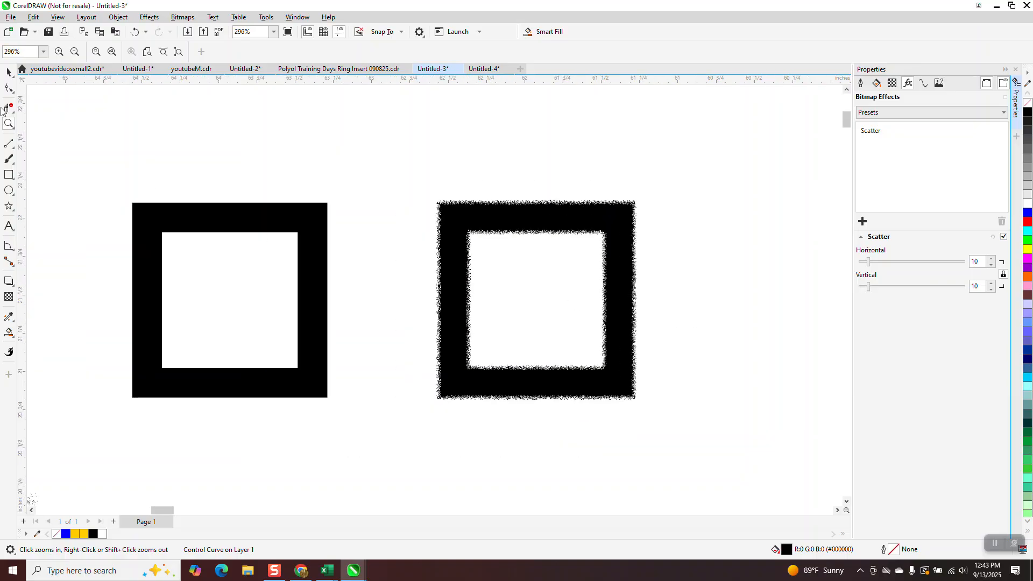
Smart-fill the plain frame's opening with white and fit that square over the scattered frame's opening, enlarged from its centre to about 0.93 inch
{"action": "left_click", "coordinate": [9, 72]}
{"action": "left_click", "coordinate": [8, 332]}
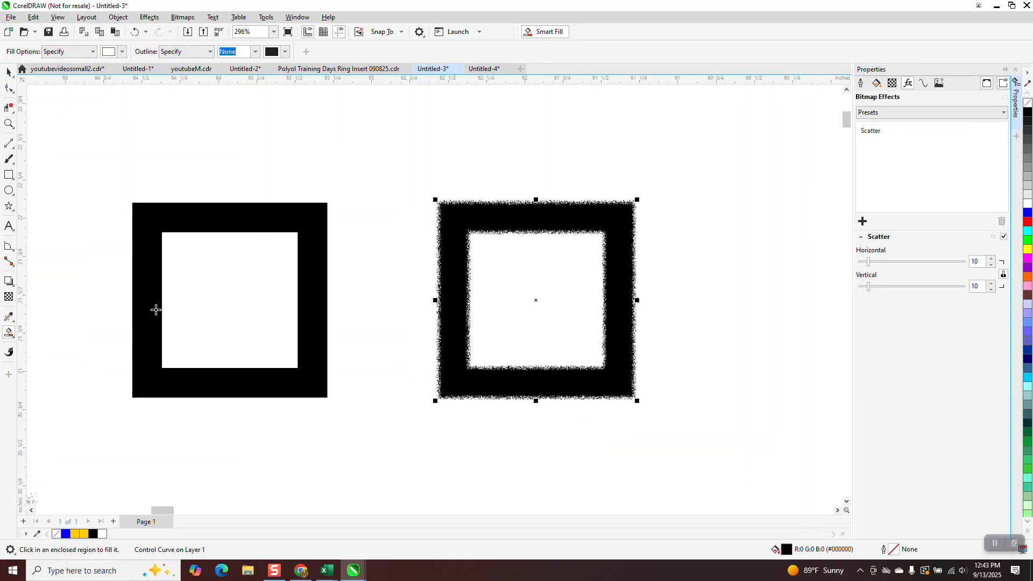
{"action": "left_click", "coordinate": [231, 300]}
{"action": "key", "text": "Right"}
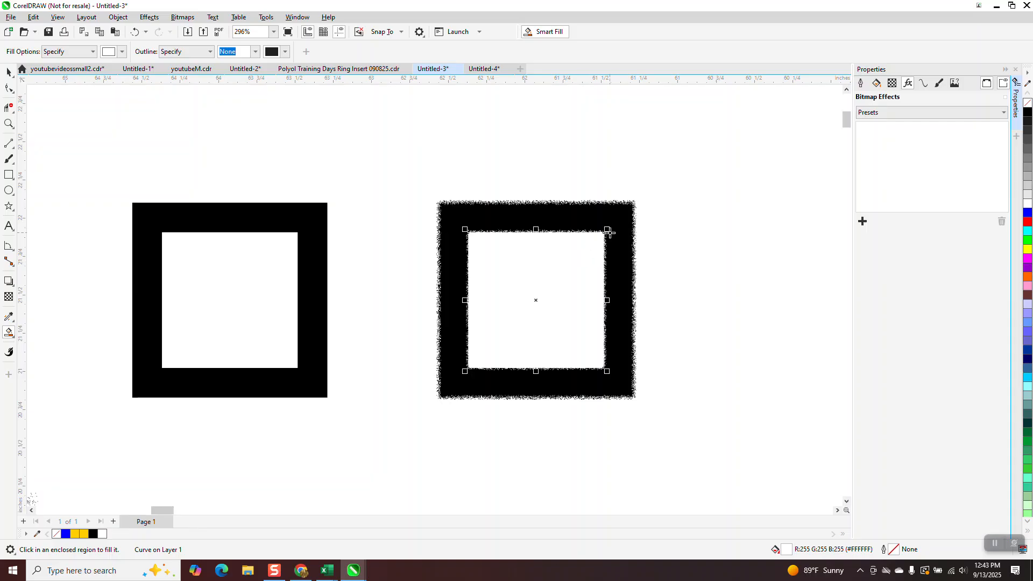
{"action": "left_click", "coordinate": [9, 71]}
{"action": "left_click_drag", "start_coordinate": [605, 231], "coordinate": [611, 226]}
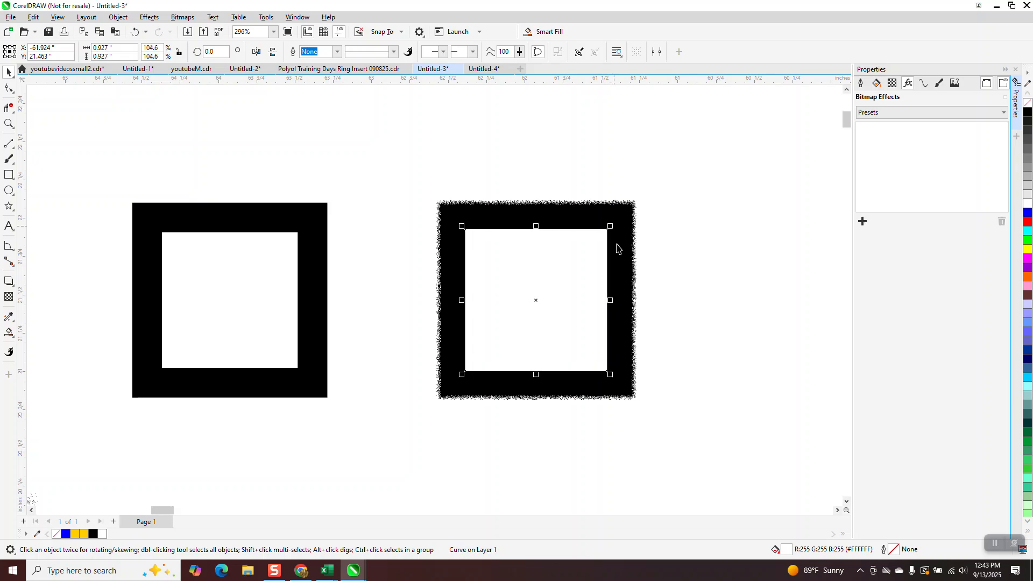
Move the plain black frame 2 inches right onto the scattered frame and inspect the speckled outer edge along its top
{"action": "left_click", "coordinate": [232, 210]}
{"action": "key", "text": "Right"}
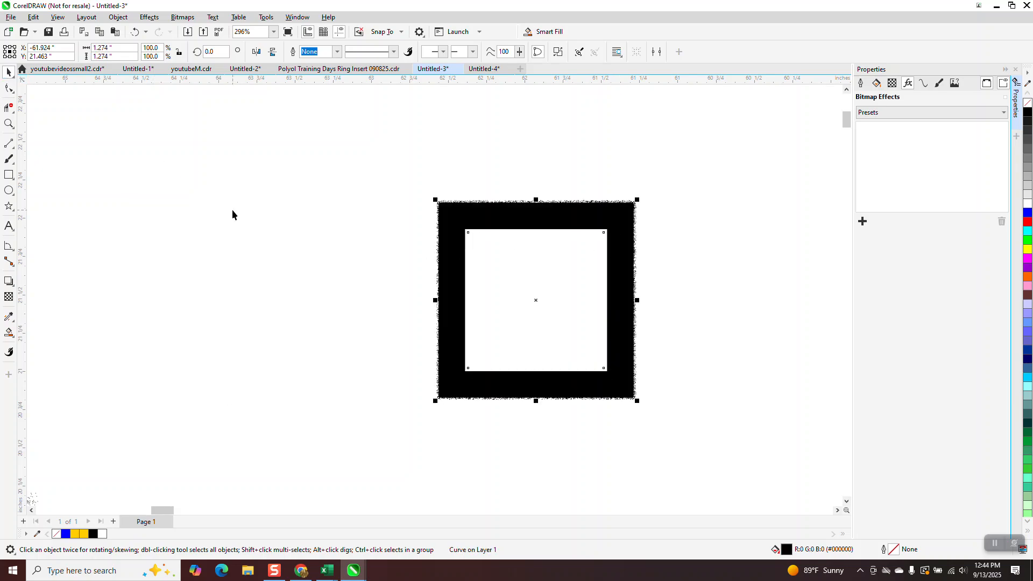
{"action": "key", "text": "z"}
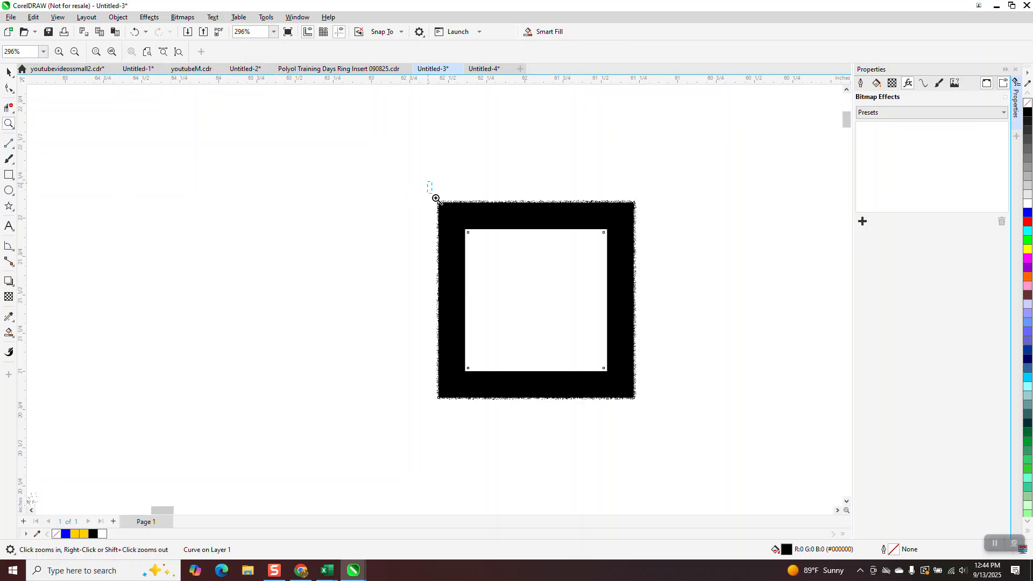
{"action": "left_click_drag", "start_coordinate": [433, 194], "coordinate": [655, 256]}
{"action": "left_click", "coordinate": [9, 73]}
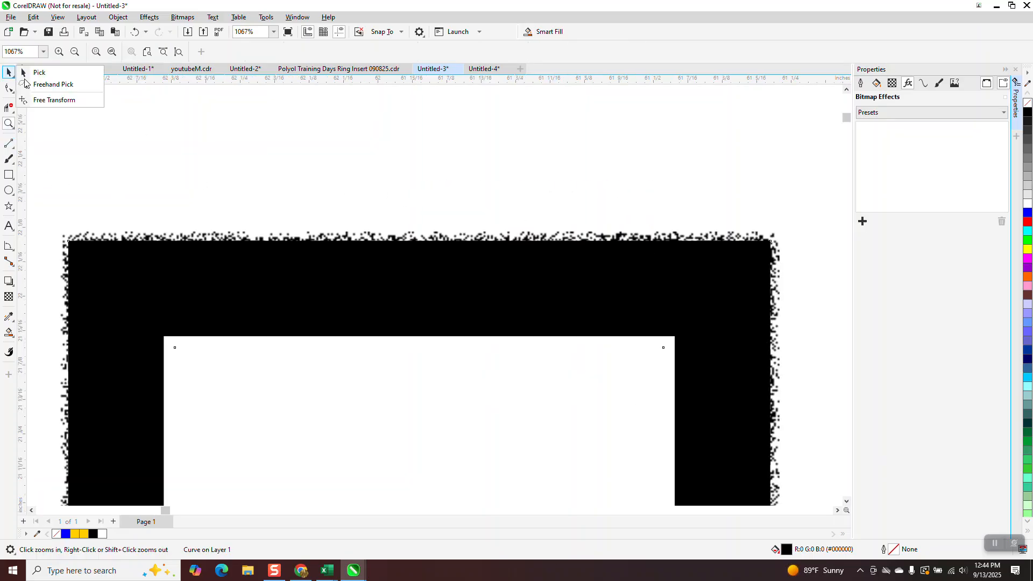
{"action": "scroll", "coordinate": [341, 158], "scroll_direction": "down", "scroll_amount": 2}
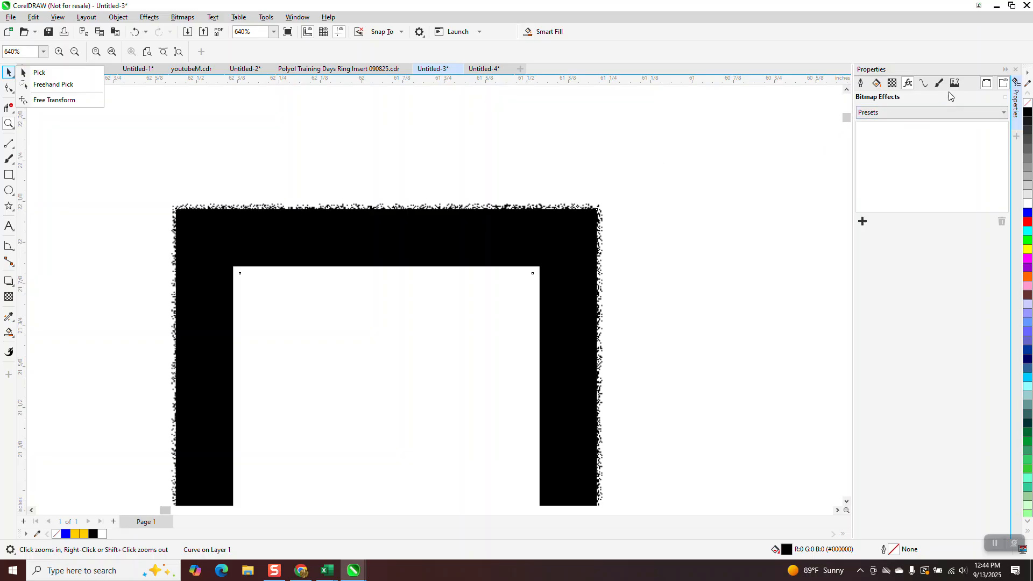
{"action": "left_click", "coordinate": [39, 72]}
{"action": "left_click", "coordinate": [324, 171]}
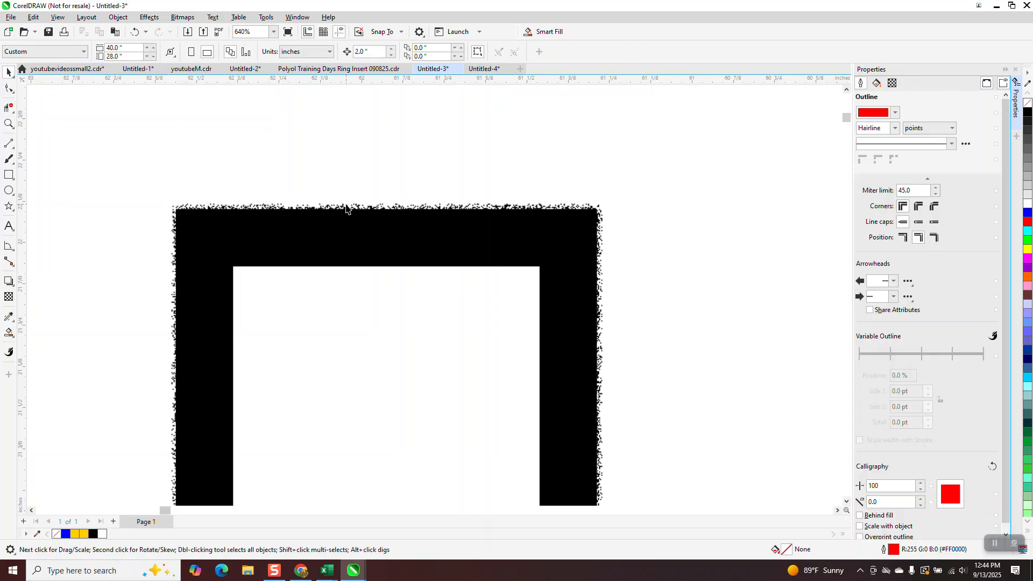
{"action": "left_click", "coordinate": [118, 16]}
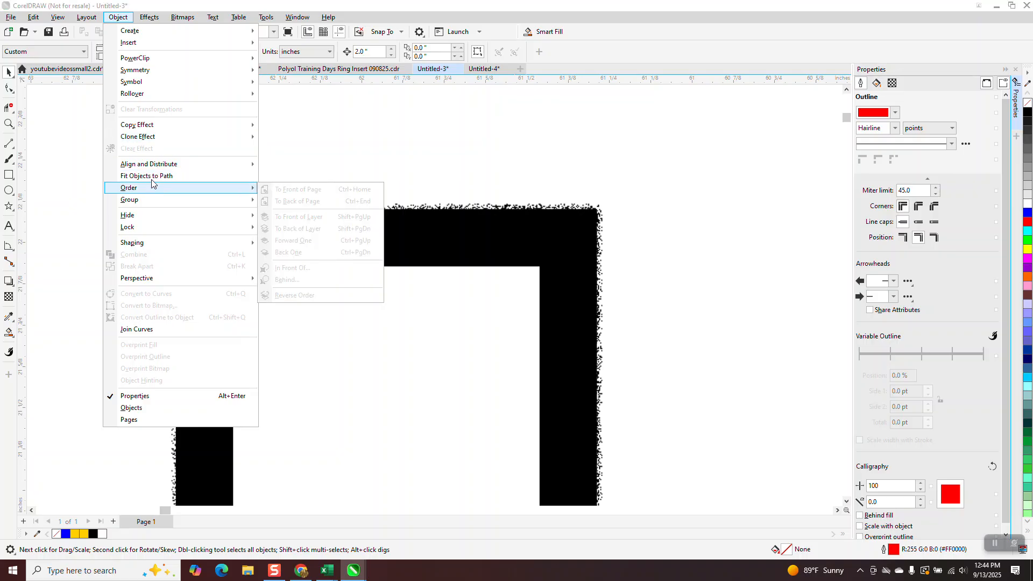
{"action": "mouse_move", "coordinate": [149, 17]}
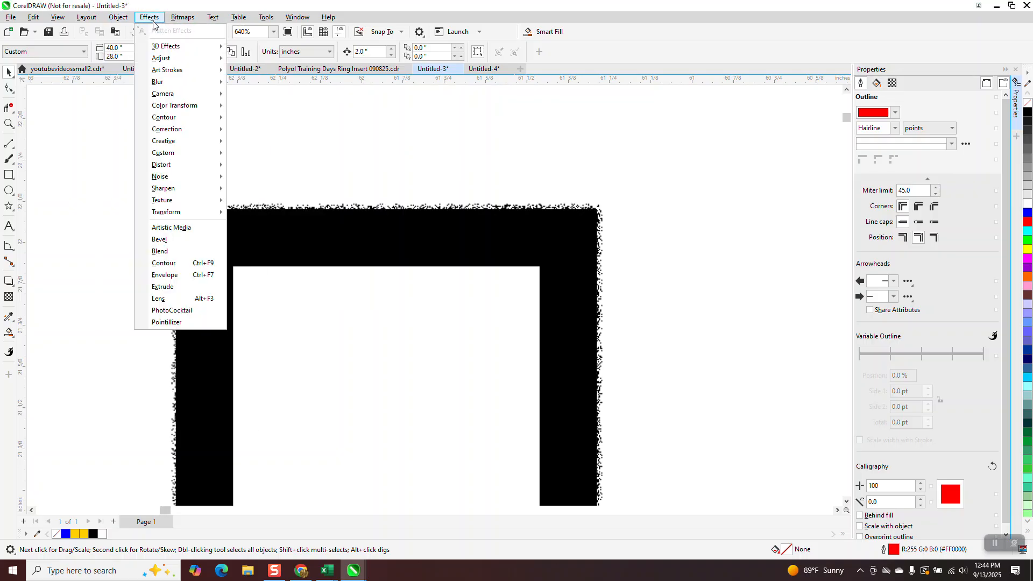
{"action": "mouse_move", "coordinate": [170, 158]}
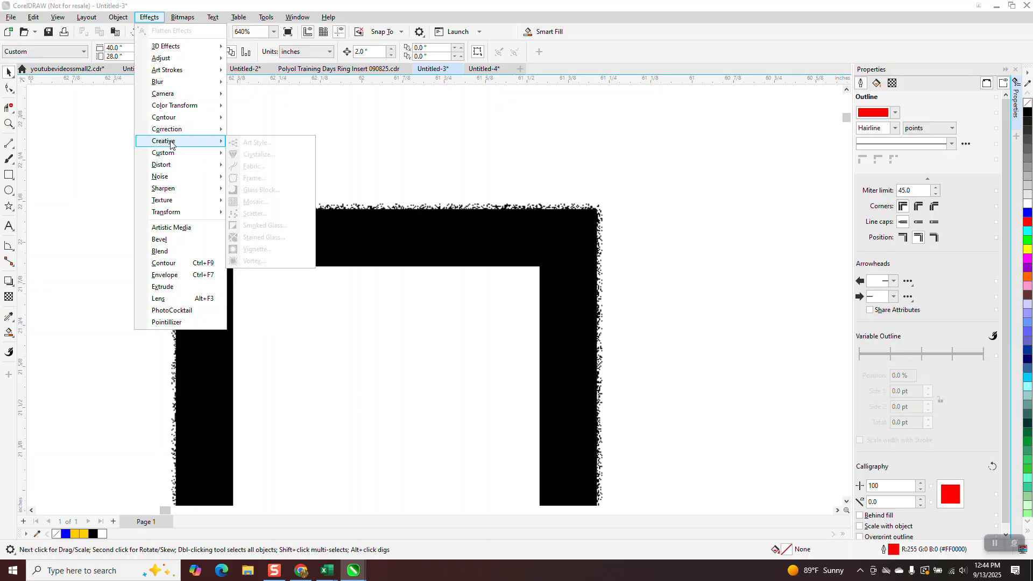
{"action": "left_click", "coordinate": [378, 145]}
Move the white square 2 inches right and the scattered frame 2 inches left off the plain frame, and delete both
{"action": "scroll", "coordinate": [395, 170], "scroll_direction": "down", "scroll_amount": 4}
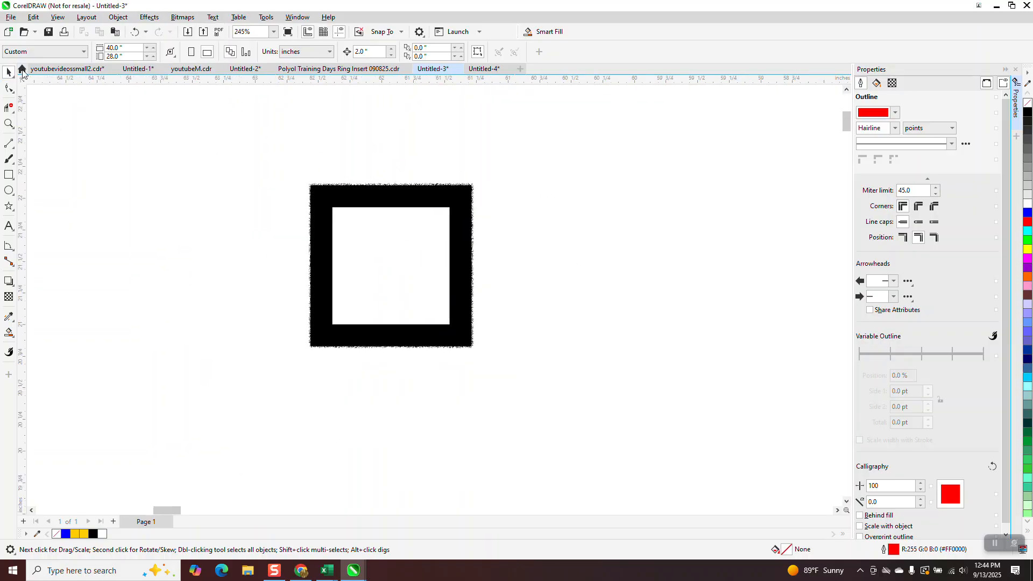
{"action": "left_click", "coordinate": [351, 250]}
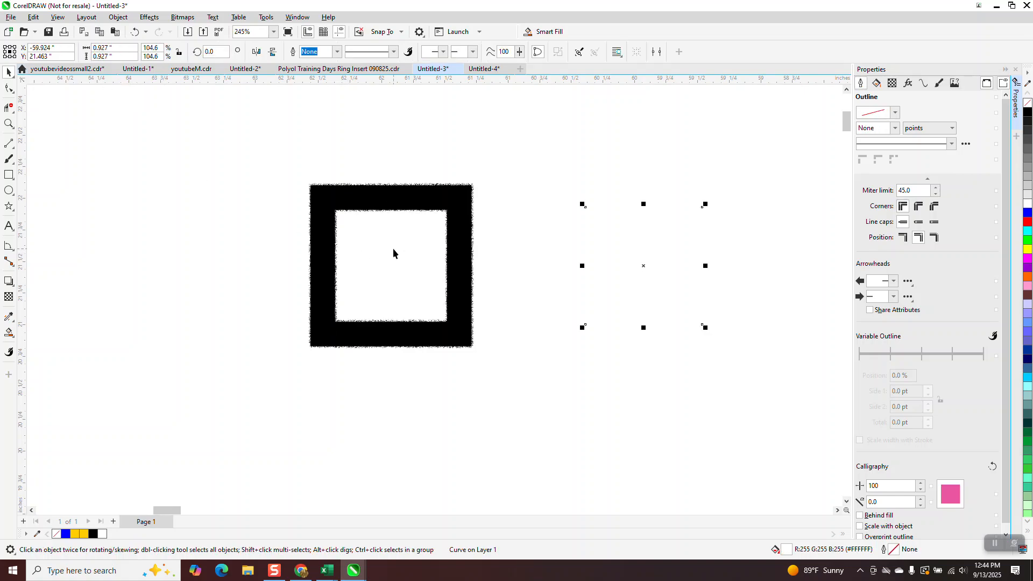
{"action": "key", "text": "Delete"}
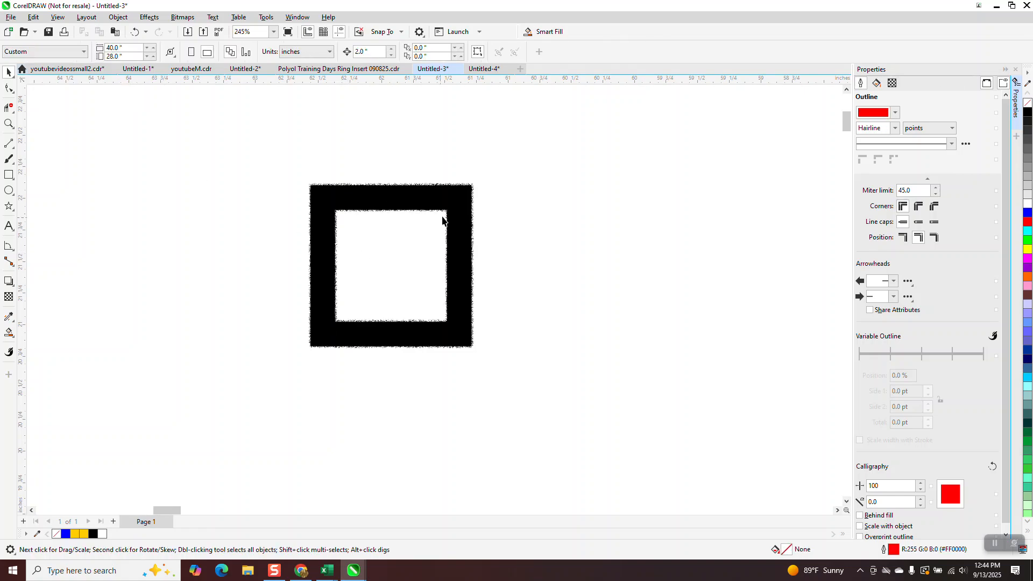
{"action": "left_click", "coordinate": [455, 216]}
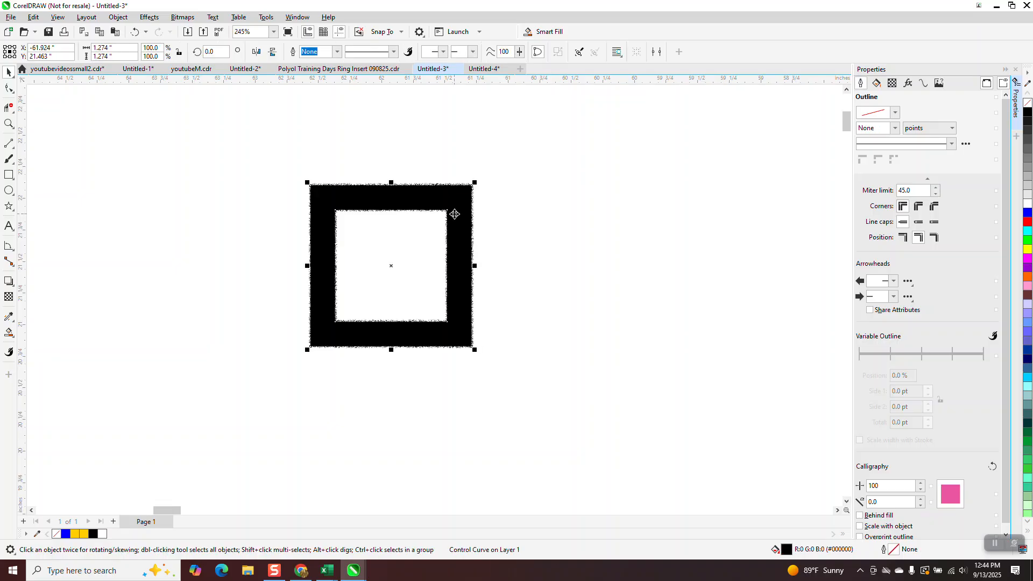
{"action": "key", "text": "Left"}
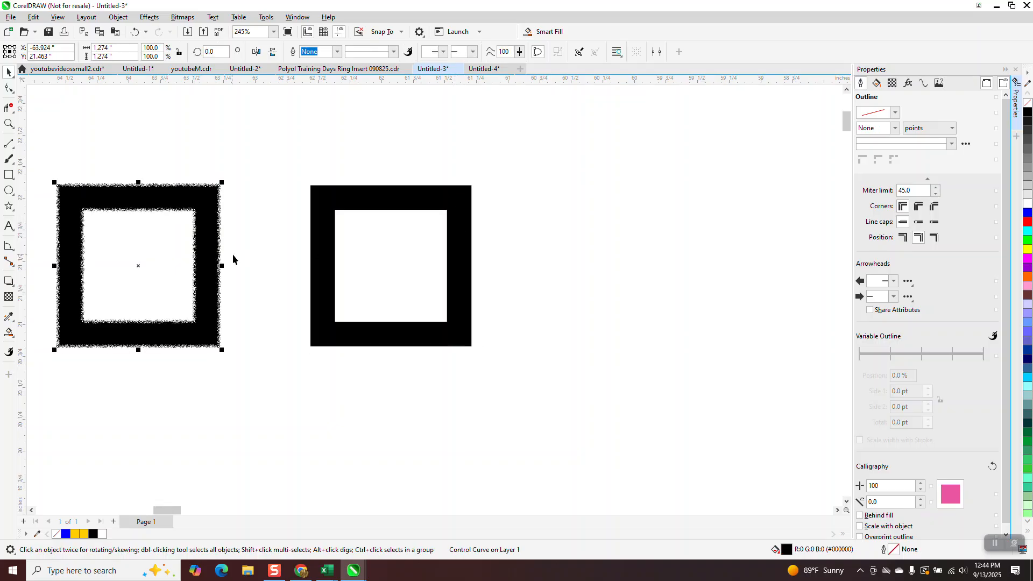
{"action": "key", "text": "Delete"}
{"action": "scroll", "coordinate": [368, 252], "scroll_direction": "down", "scroll_amount": 1}
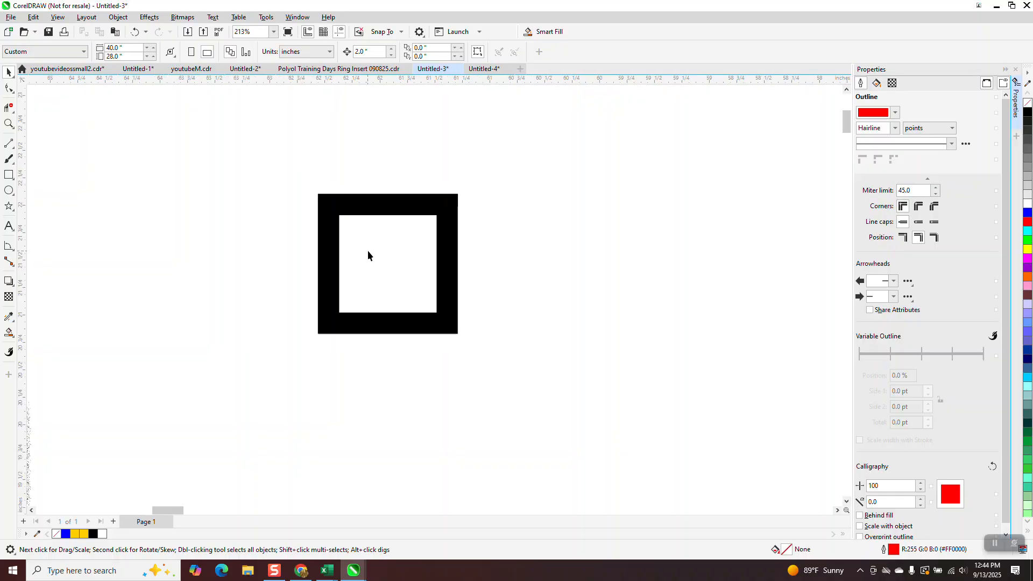
{"action": "left_click", "coordinate": [350, 214]}
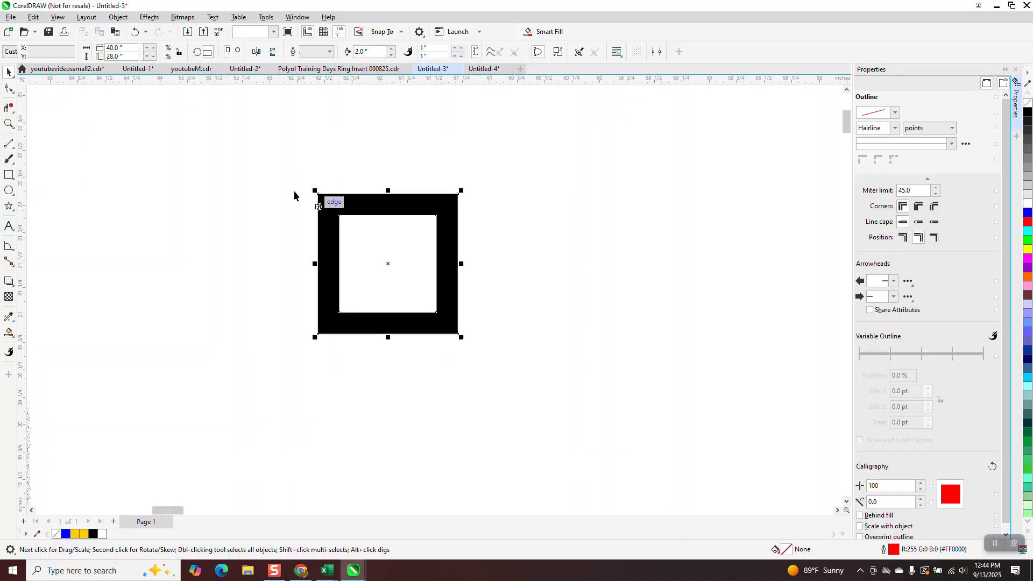
{"action": "left_click", "coordinate": [145, 18]}
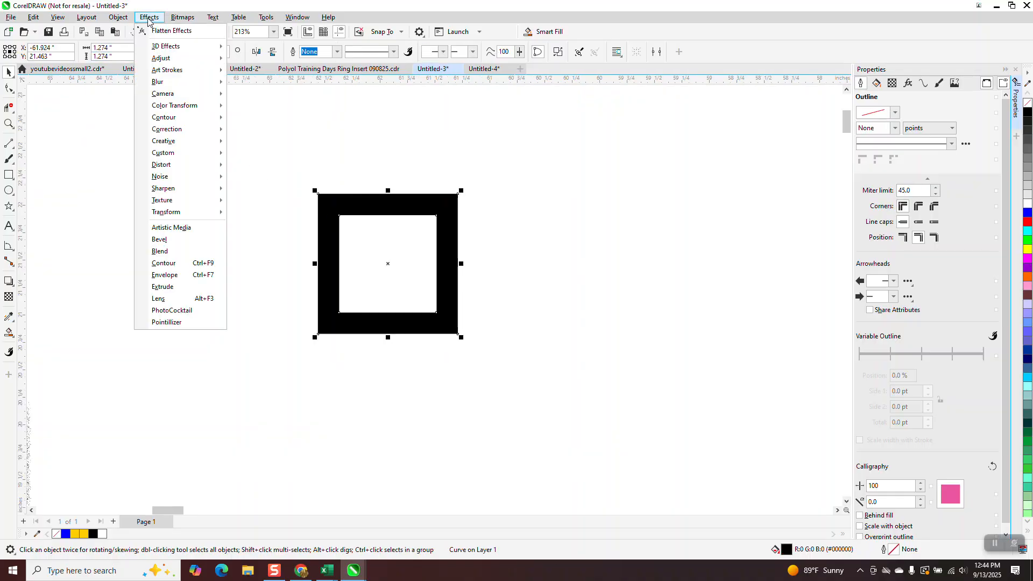
{"action": "mouse_move", "coordinate": [176, 154]}
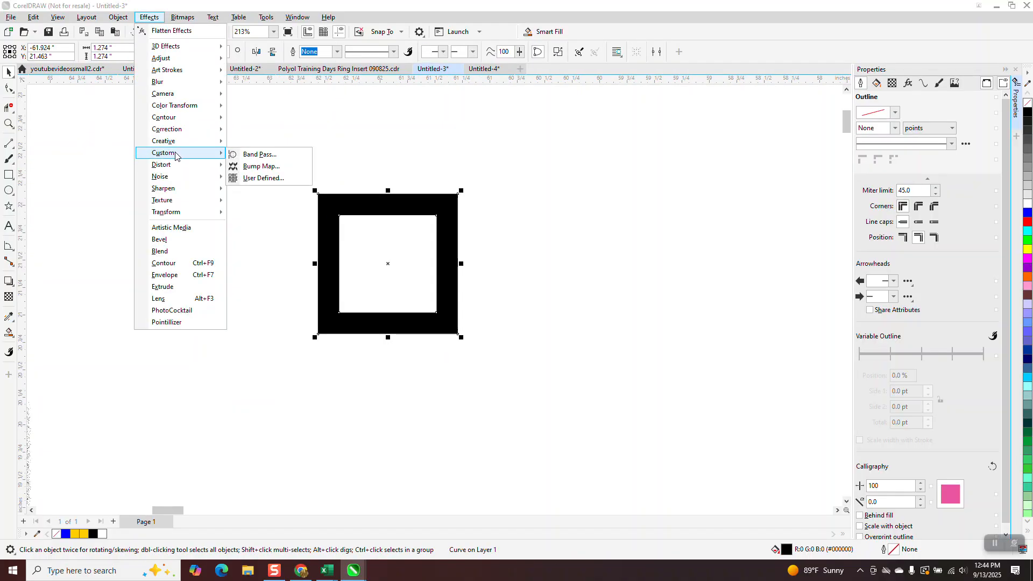
{"action": "left_click", "coordinate": [529, 204]}
{"action": "scroll", "coordinate": [460, 226], "scroll_direction": "down", "scroll_amount": 2}
Duplicate the plain black frame so that the two copies sit side by side, 2 inches apart
{"action": "left_click", "coordinate": [448, 224]}
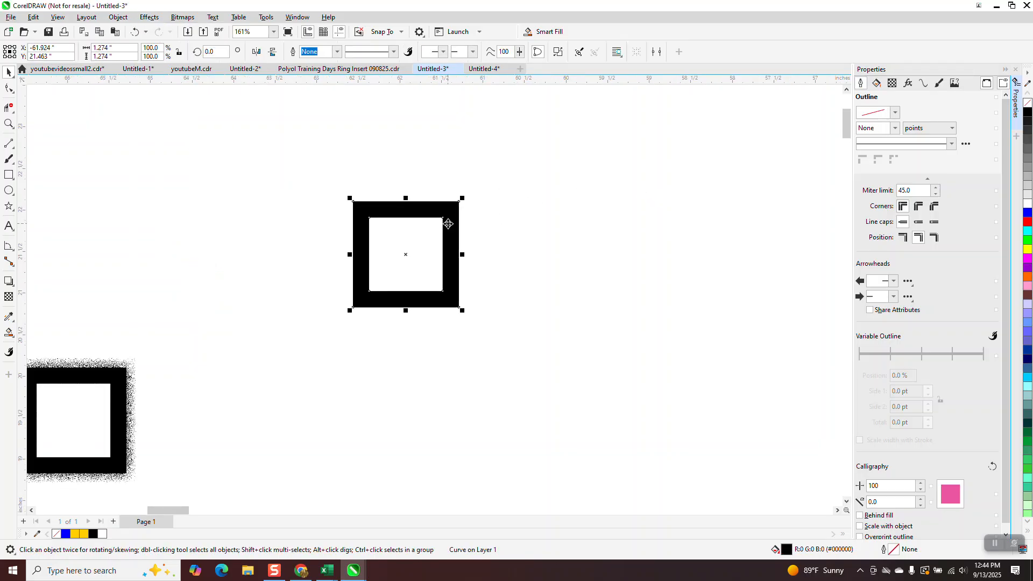
{"action": "key", "text": "ctrl+d"}
{"action": "left_click", "coordinate": [440, 223]}
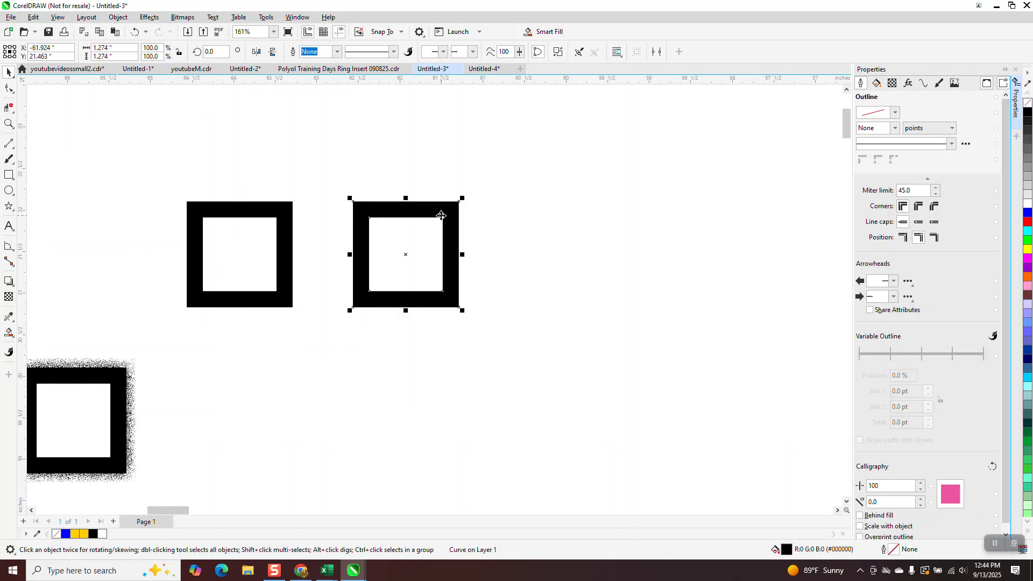
Apply the Scatter effect to the right black frame with horizontal and vertical values of 10
{"action": "left_click", "coordinate": [119, 18]}
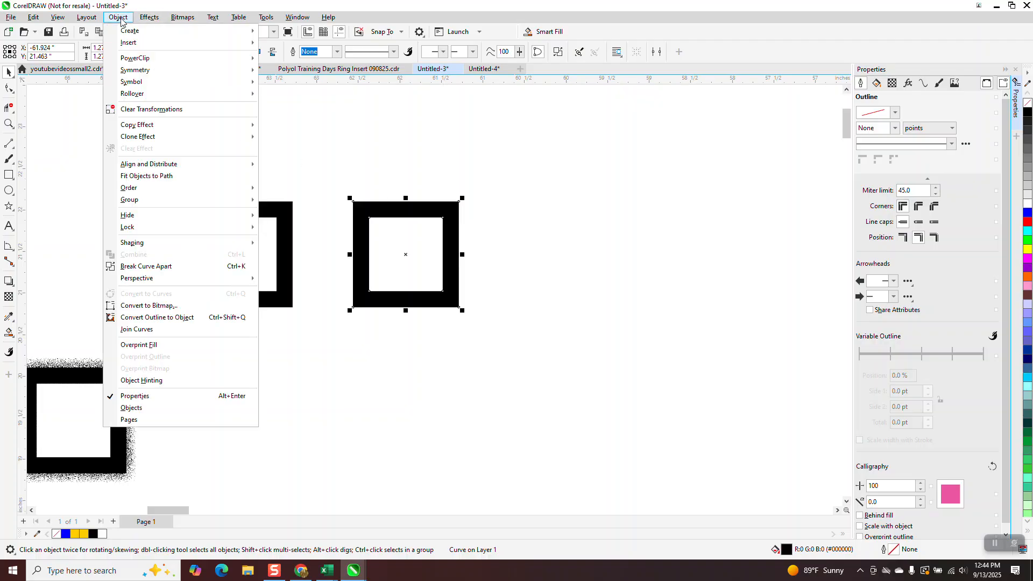
{"action": "mouse_move", "coordinate": [154, 20]}
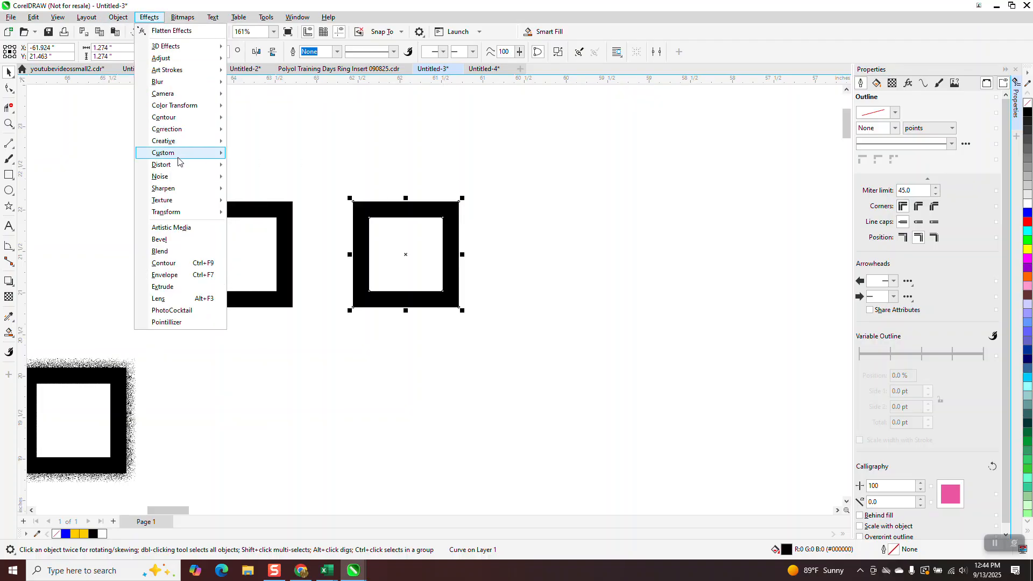
{"action": "mouse_move", "coordinate": [181, 142]}
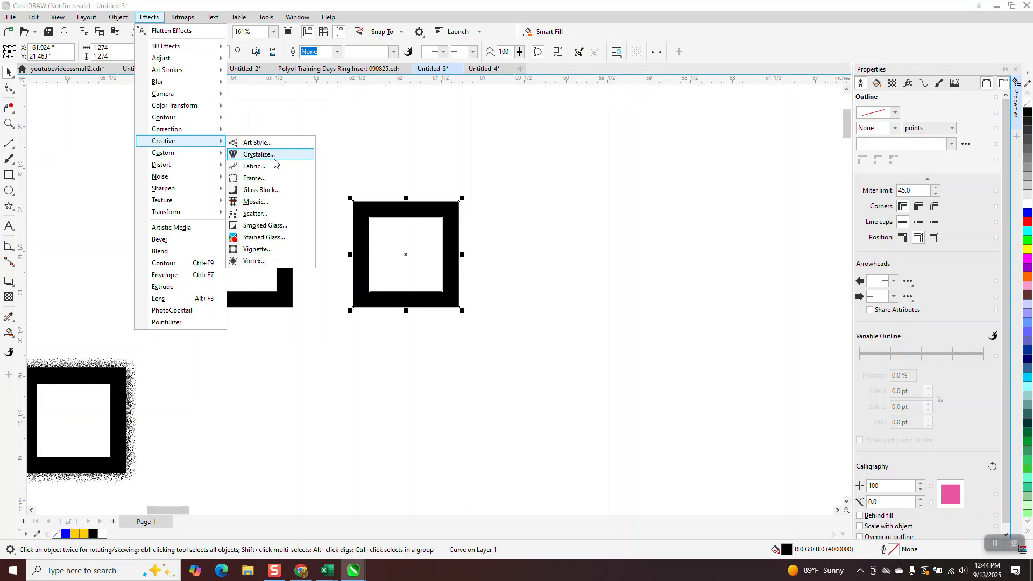
{"action": "left_click", "coordinate": [257, 214]}
Apply the Scatter effect to the left black frame with horizontal and vertical values of 30
{"action": "left_click", "coordinate": [286, 209]}
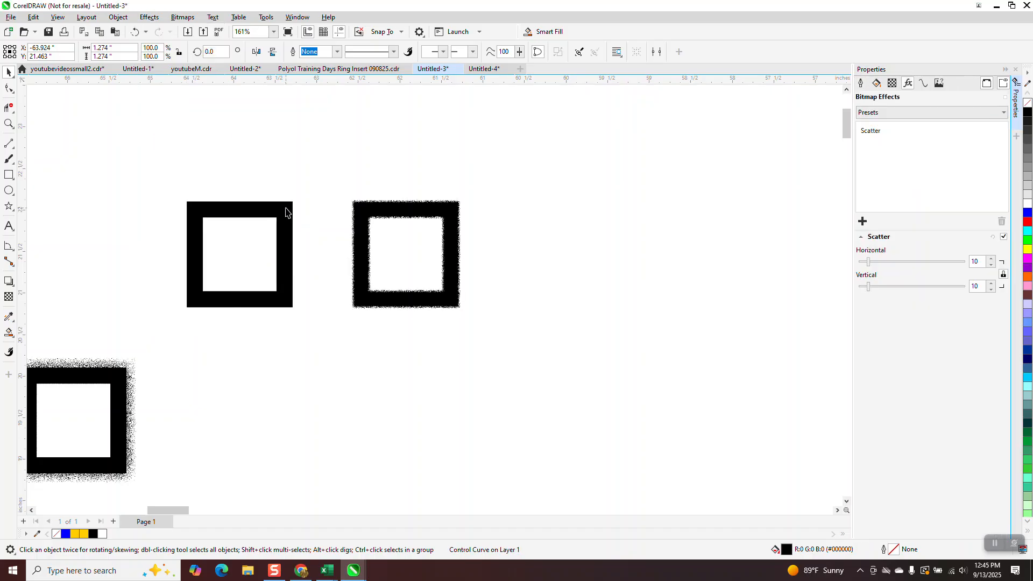
{"action": "left_click", "coordinate": [117, 17]}
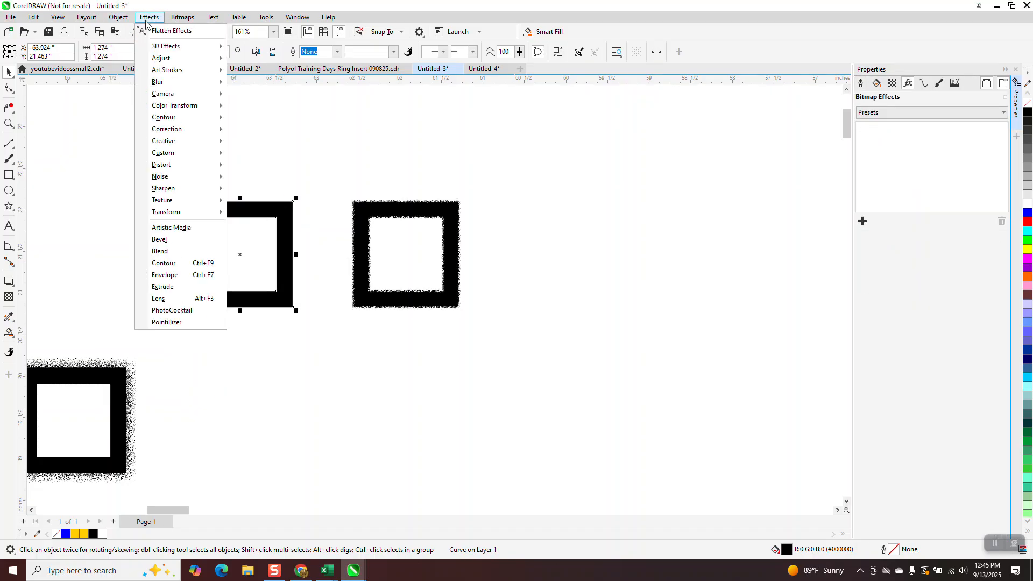
{"action": "mouse_move", "coordinate": [184, 142]}
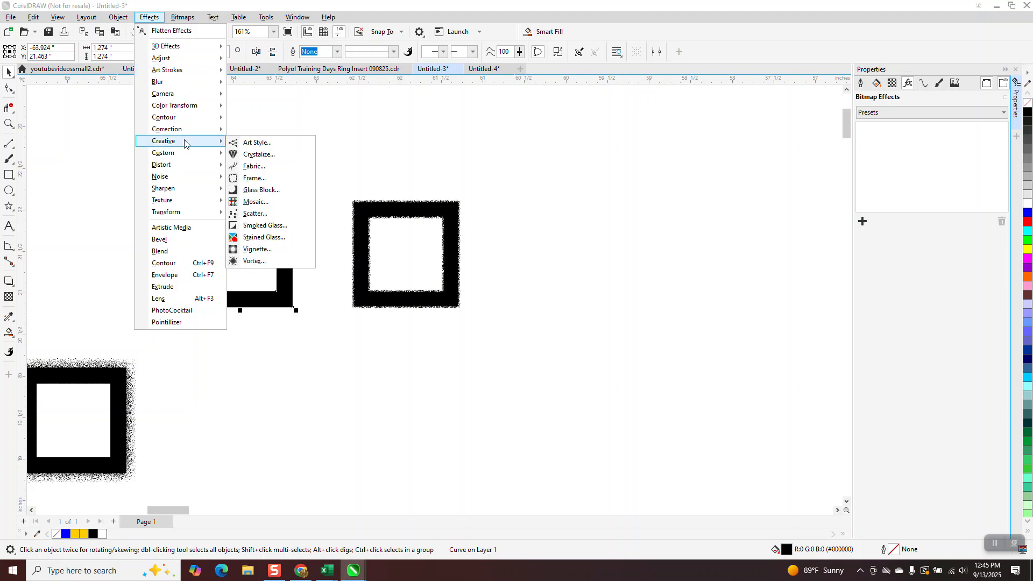
{"action": "left_click", "coordinate": [249, 215]}
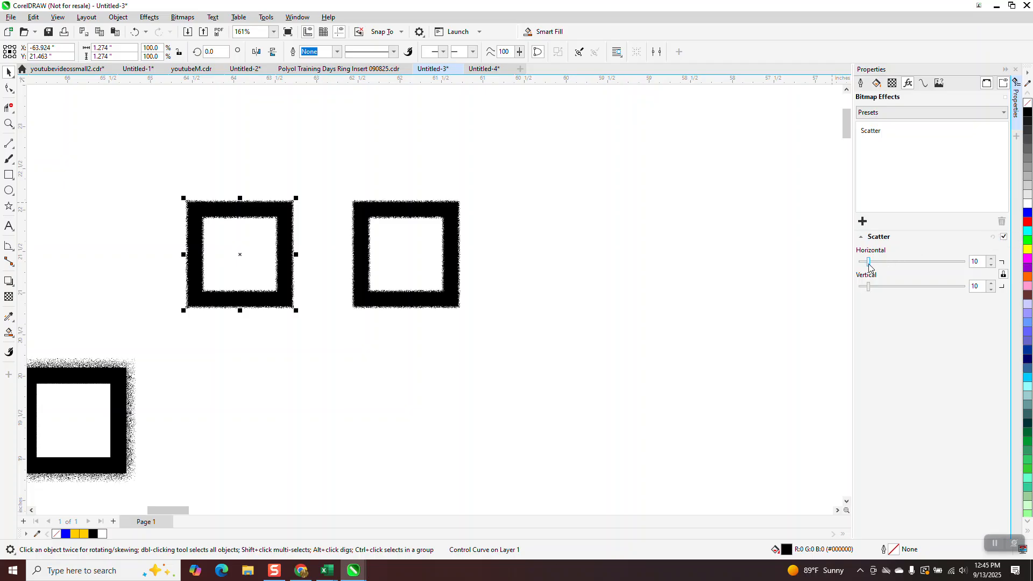
{"action": "left_click_drag", "start_coordinate": [868, 262], "coordinate": [889, 261]}
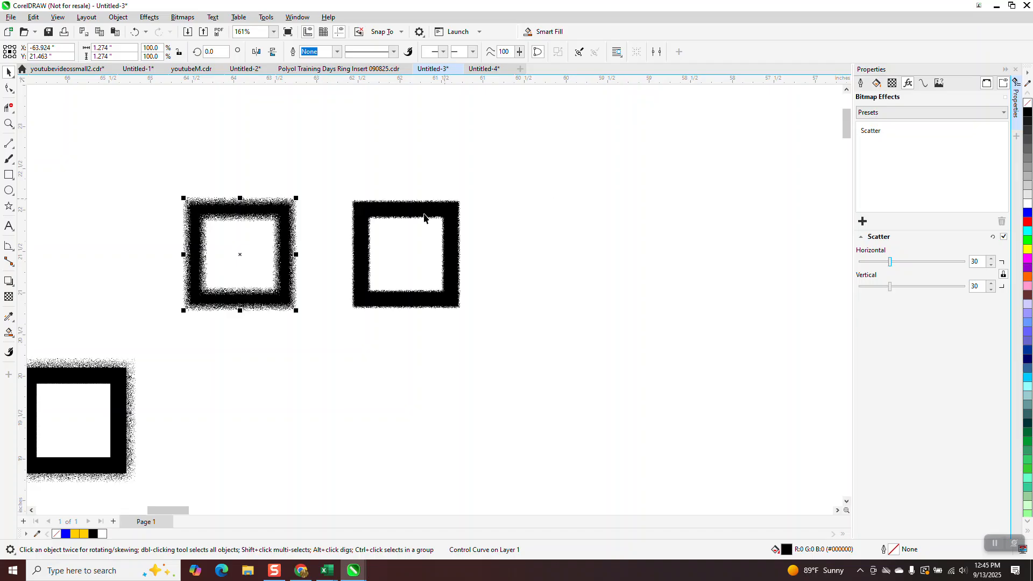
Check the drawing in Wireframe view to locate the invisible white square, and return to the filled display
{"action": "scroll", "coordinate": [566, 264], "scroll_direction": "down", "scroll_amount": 3}
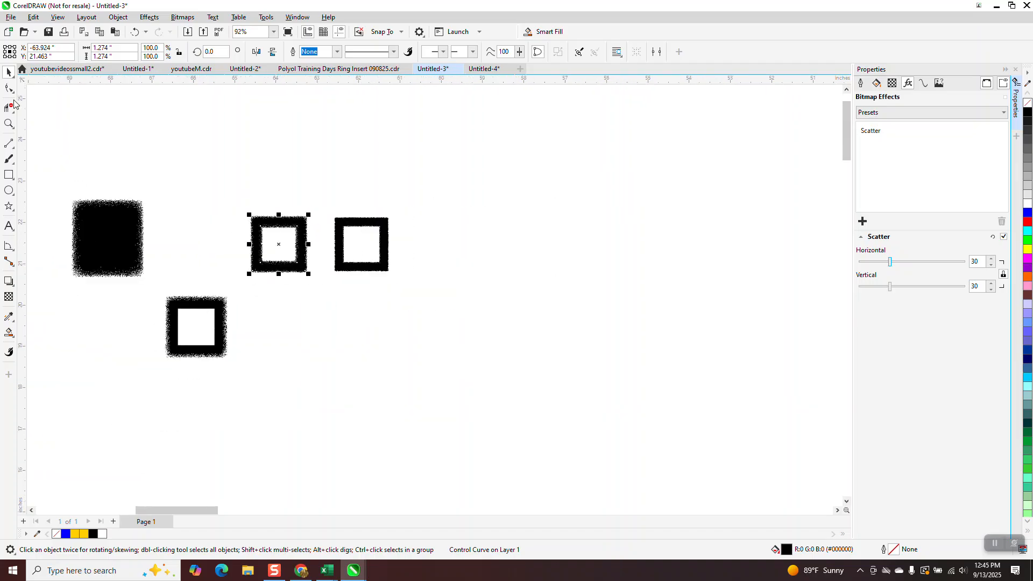
{"action": "scroll", "coordinate": [460, 203], "scroll_direction": "down", "scroll_amount": 1}
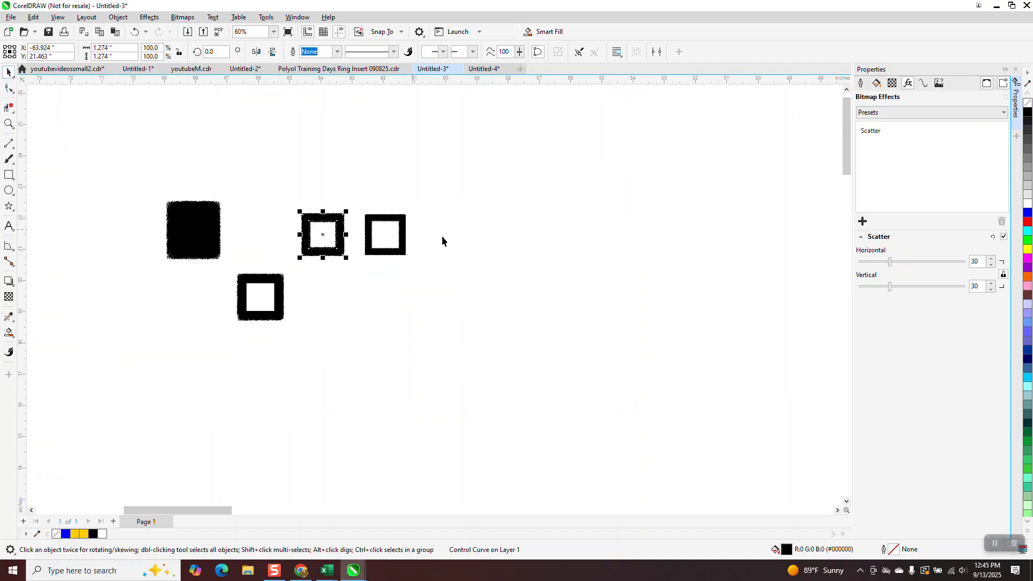
{"action": "left_click_drag", "start_coordinate": [433, 176], "coordinate": [640, 305]}
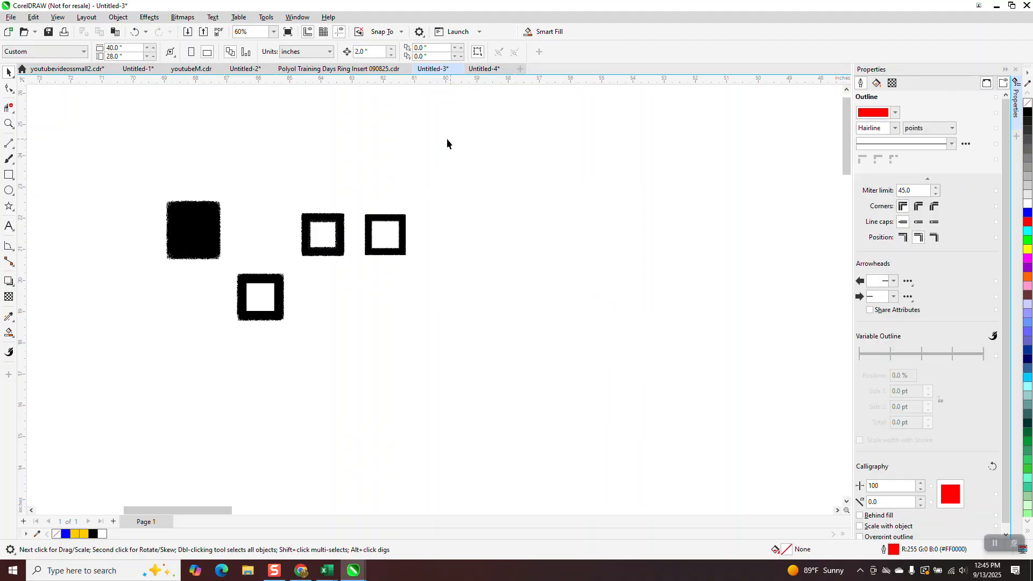
{"action": "scroll", "coordinate": [647, 340], "scroll_direction": "down", "scroll_amount": 2}
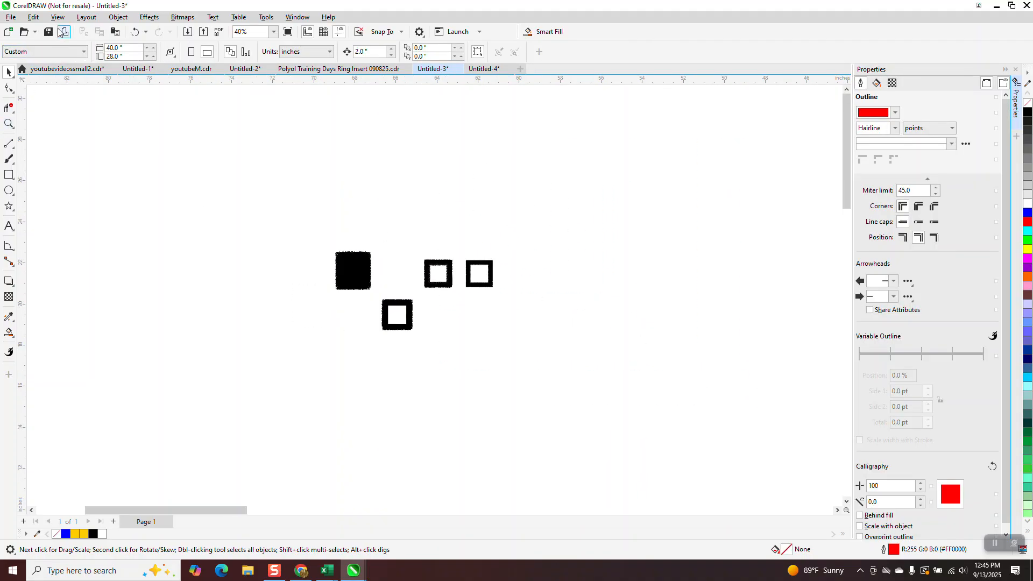
{"action": "left_click", "coordinate": [57, 17]}
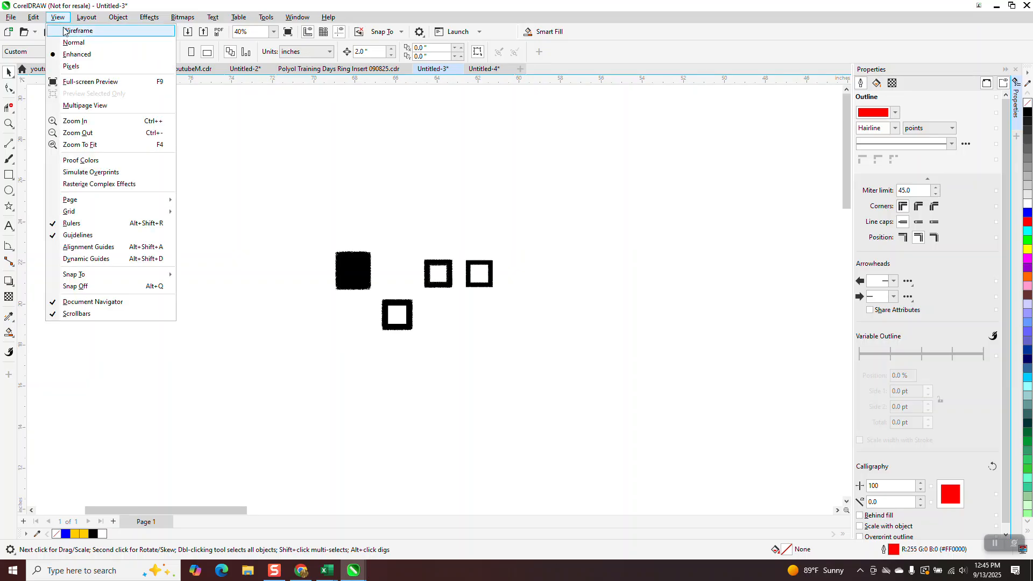
{"action": "left_click", "coordinate": [66, 30]}
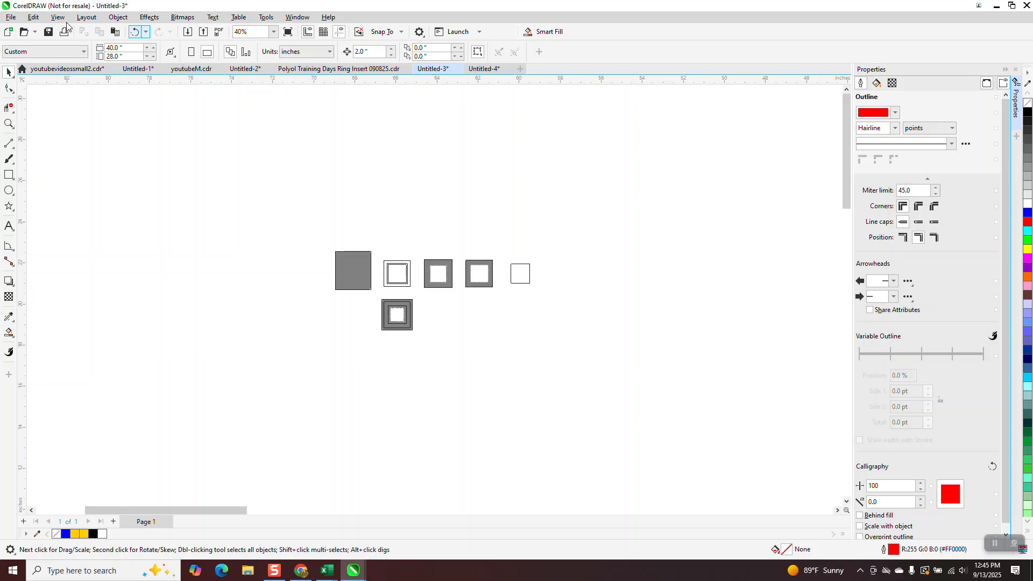
{"action": "left_click", "coordinate": [59, 20]}
{"action": "left_click", "coordinate": [58, 18]}
{"action": "left_click", "coordinate": [57, 19]}
{"action": "left_click", "coordinate": [58, 19]}
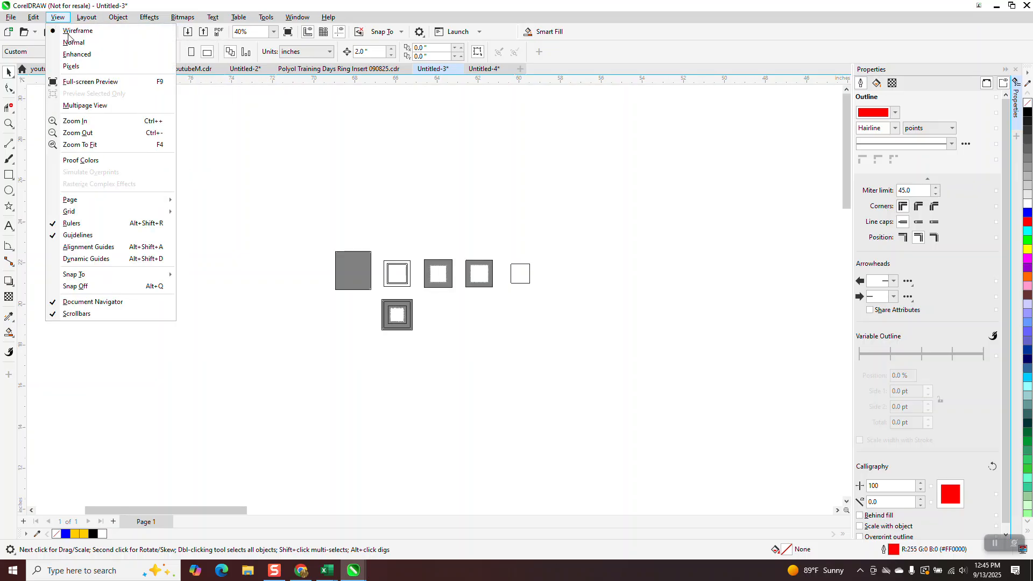
{"action": "left_click", "coordinate": [75, 49]}
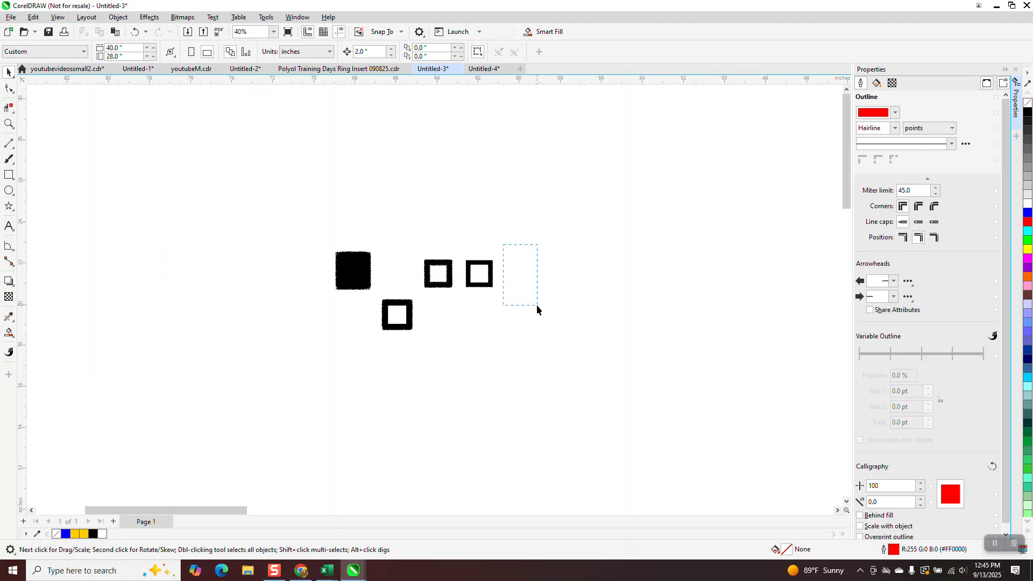
Move the white square 2 inches left onto the right scattered frame's opening and check how it covers the speckled inner edge
{"action": "left_click_drag", "start_coordinate": [537, 304], "coordinate": [537, 300]}
{"action": "key", "text": "Left"}
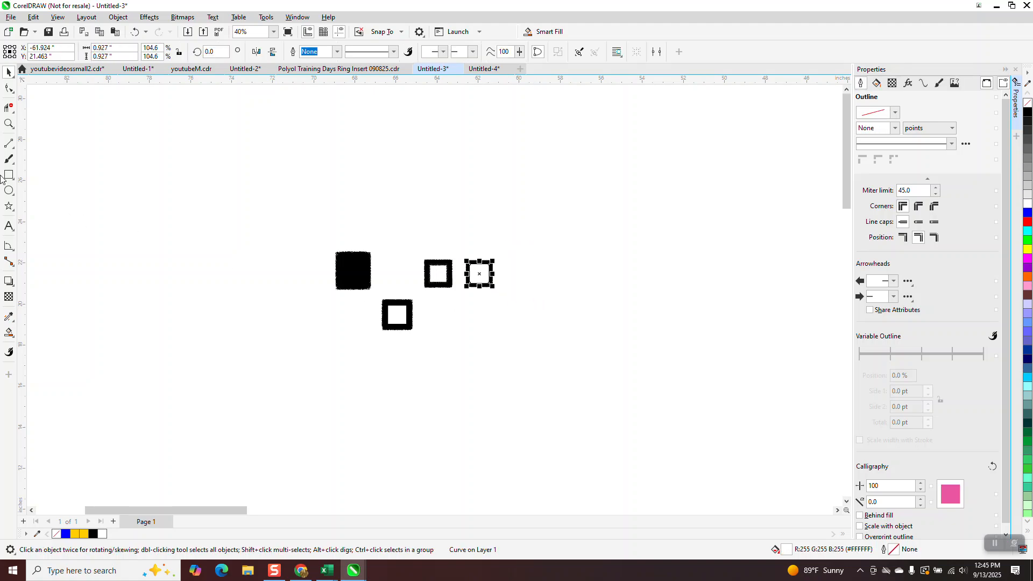
{"action": "left_click", "coordinate": [9, 123]}
{"action": "left_click_drag", "start_coordinate": [462, 258], "coordinate": [532, 309]}
{"action": "scroll", "coordinate": [531, 299], "scroll_direction": "down", "scroll_amount": 1}
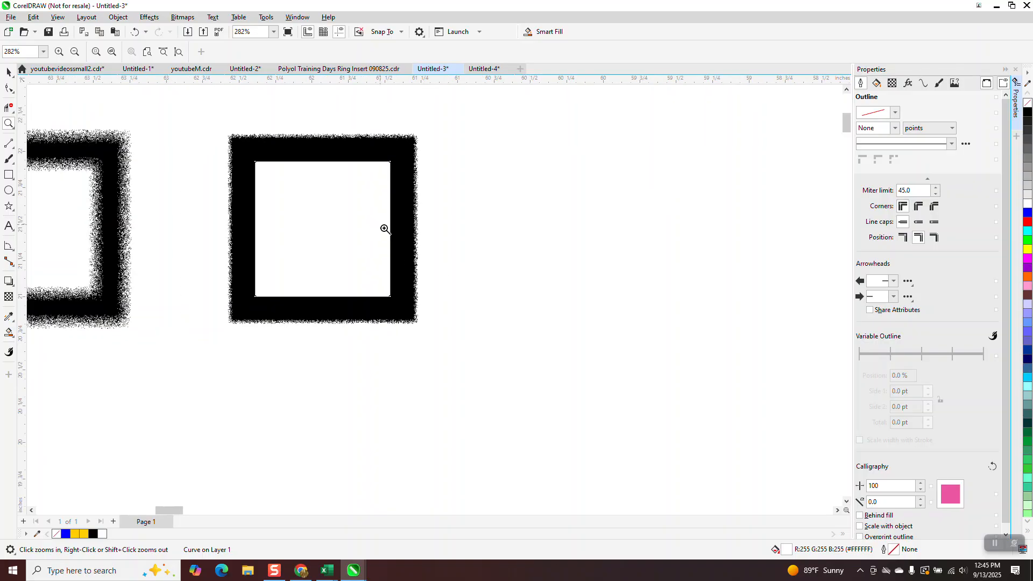
{"action": "scroll", "coordinate": [385, 228], "scroll_direction": "down", "scroll_amount": 1}
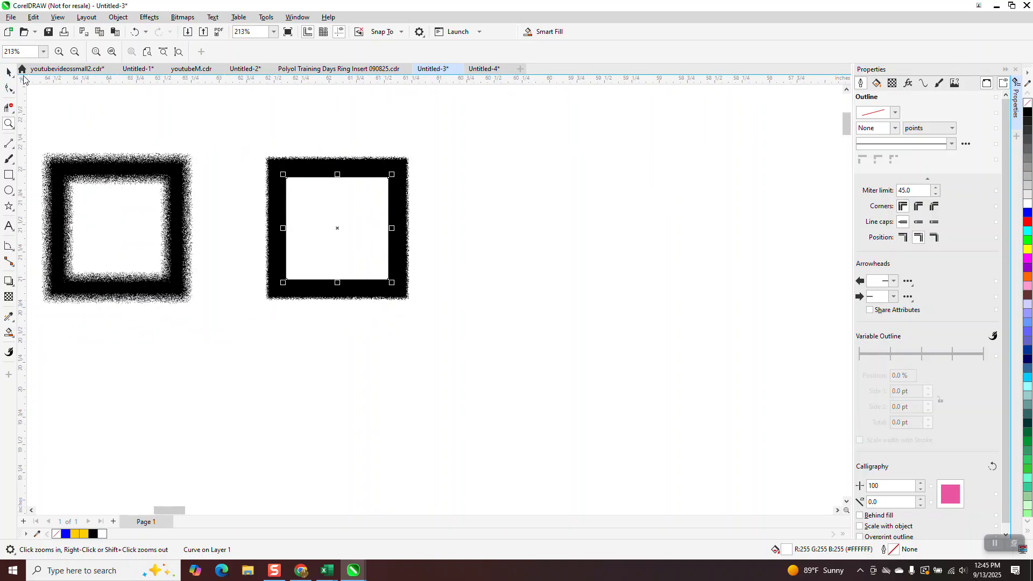
Copy the white square 2 inches left onto the left frame's opening and enlarge the copy from its centre to about 1.02 inches
{"action": "key", "text": "space"}
{"action": "key", "text": "Tab"}
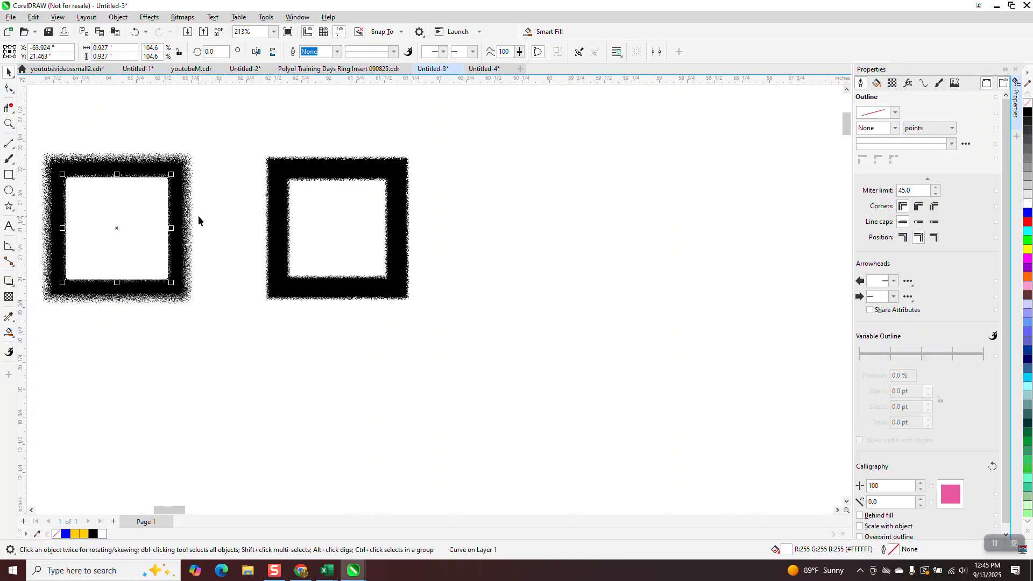
{"action": "key", "text": "Tab"}
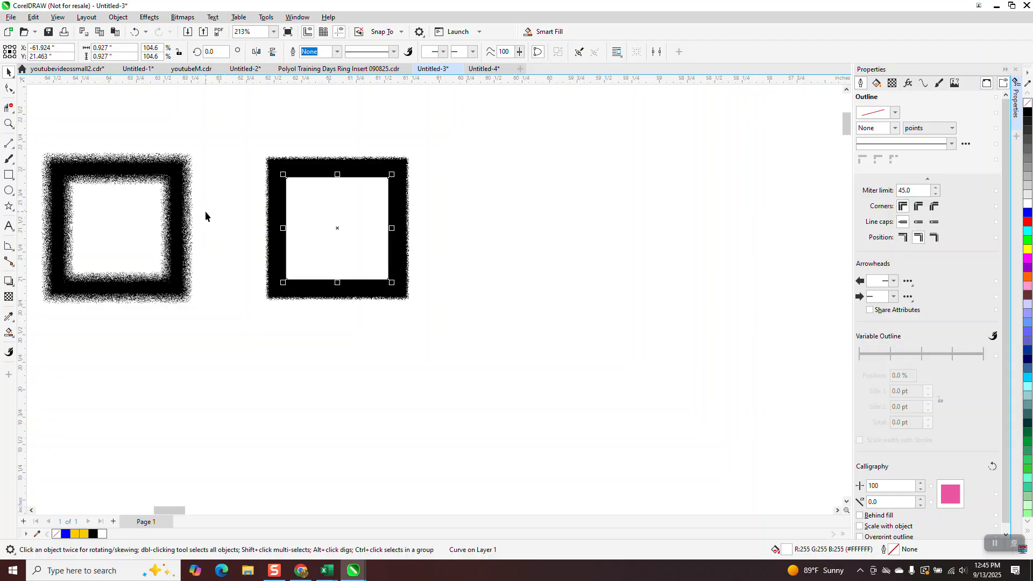
{"action": "key", "text": "Tab"}
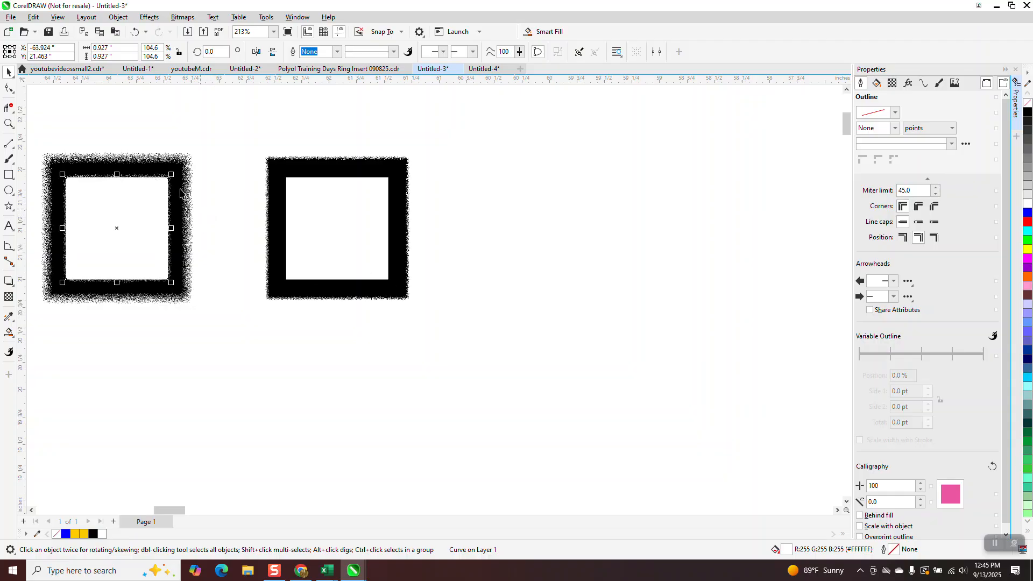
{"action": "left_click_drag", "start_coordinate": [170, 175], "coordinate": [177, 169]}
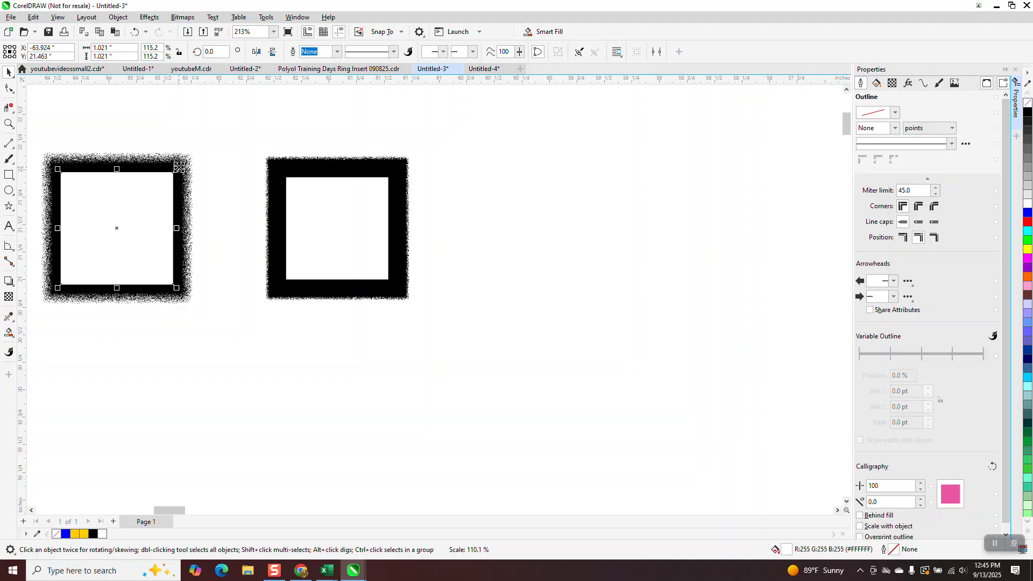
Examine the speckled outer edges of the left frame up close along its top and right sides, comparing with the right frame
{"action": "left_click", "coordinate": [8, 124]}
{"action": "scroll", "coordinate": [189, 223], "scroll_direction": "down", "scroll_amount": 2}
{"action": "left_click_drag", "start_coordinate": [59, 164], "coordinate": [441, 318]}
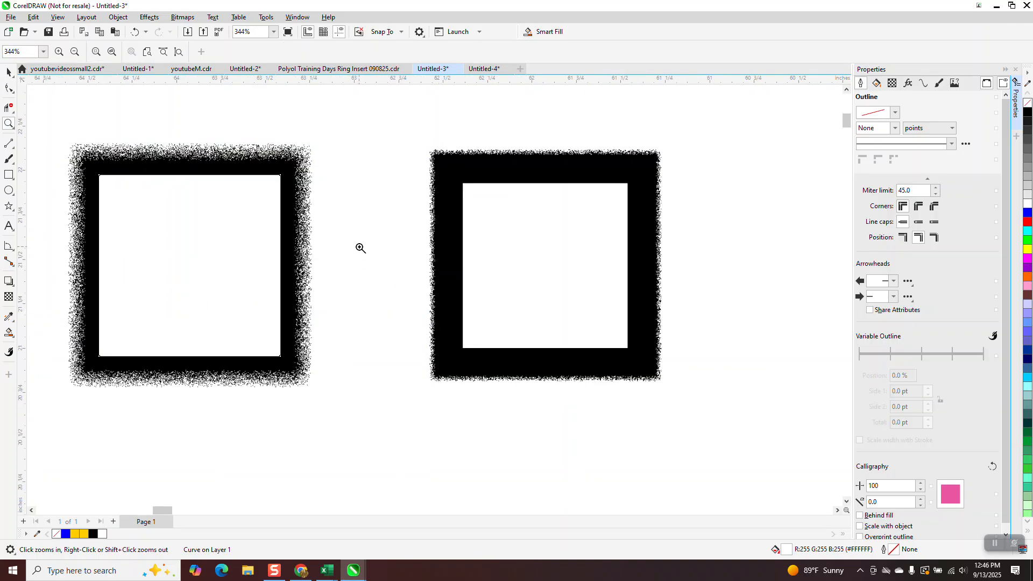
{"action": "left_click_drag", "start_coordinate": [220, 138], "coordinate": [310, 184]}
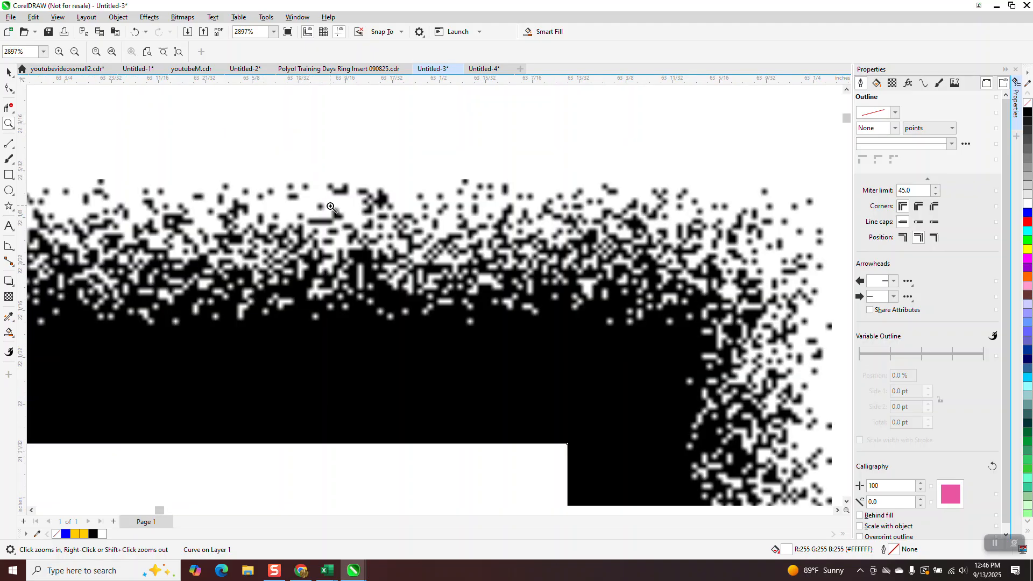
{"action": "scroll", "coordinate": [327, 212], "scroll_direction": "down", "scroll_amount": 3}
{"action": "scroll", "coordinate": [327, 212], "scroll_direction": "down", "scroll_amount": 4}
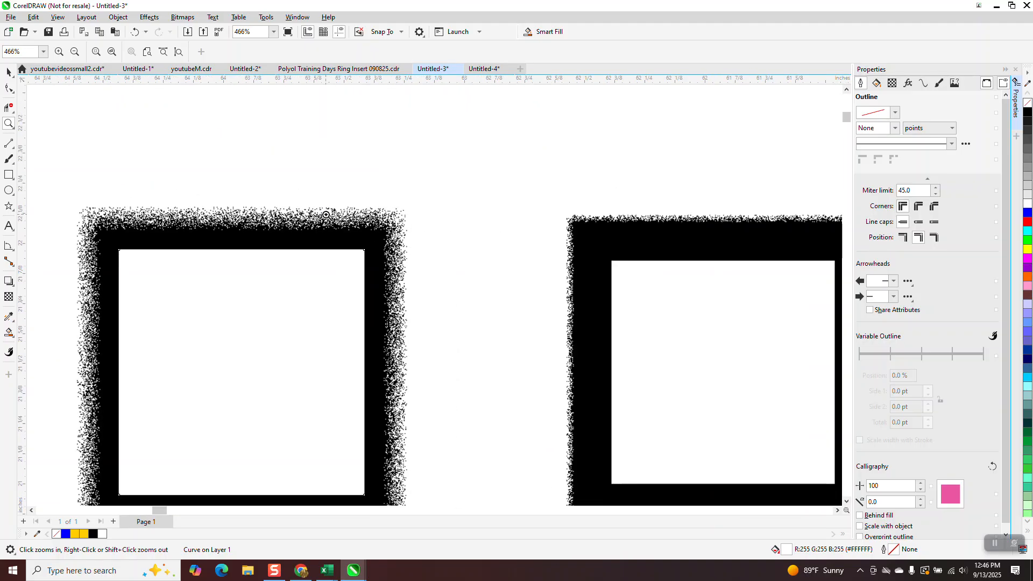
{"action": "left_click_drag", "start_coordinate": [336, 205], "coordinate": [388, 266]}
{"action": "scroll", "coordinate": [446, 292], "scroll_direction": "up", "scroll_amount": 4}
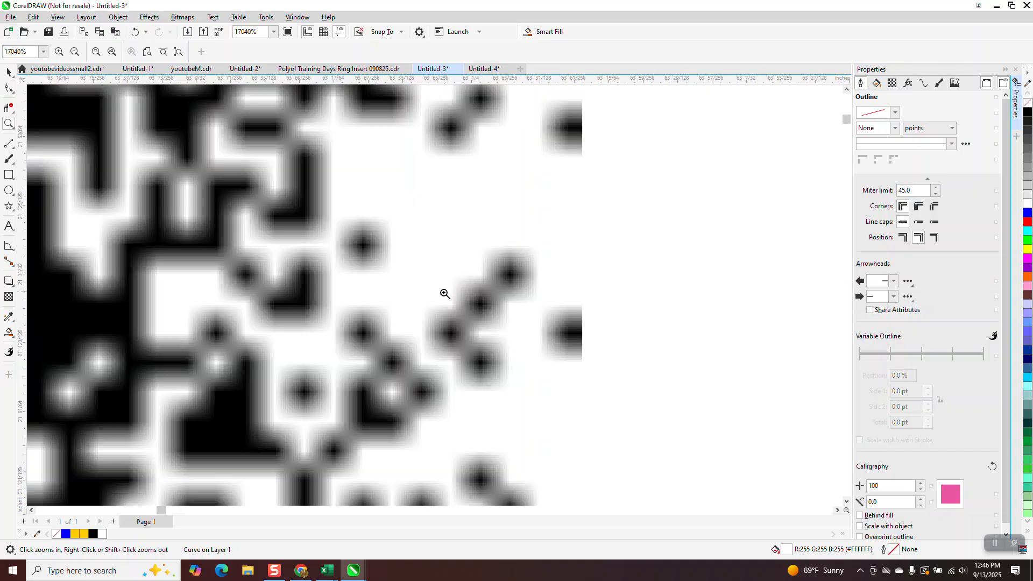
{"action": "scroll", "coordinate": [449, 283], "scroll_direction": "down", "scroll_amount": 4}
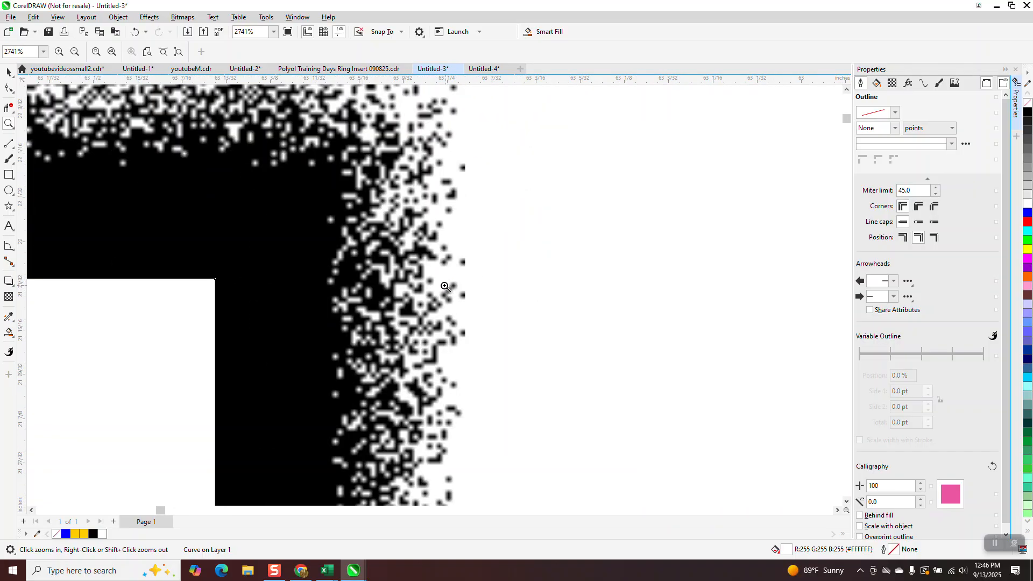
Close the Properties docker and bring both finished frames into view
{"action": "left_click", "coordinate": [1016, 69]}
{"action": "scroll", "coordinate": [341, 380], "scroll_direction": "down", "scroll_amount": 2}
{"action": "scroll", "coordinate": [320, 337], "scroll_direction": "down", "scroll_amount": 4}
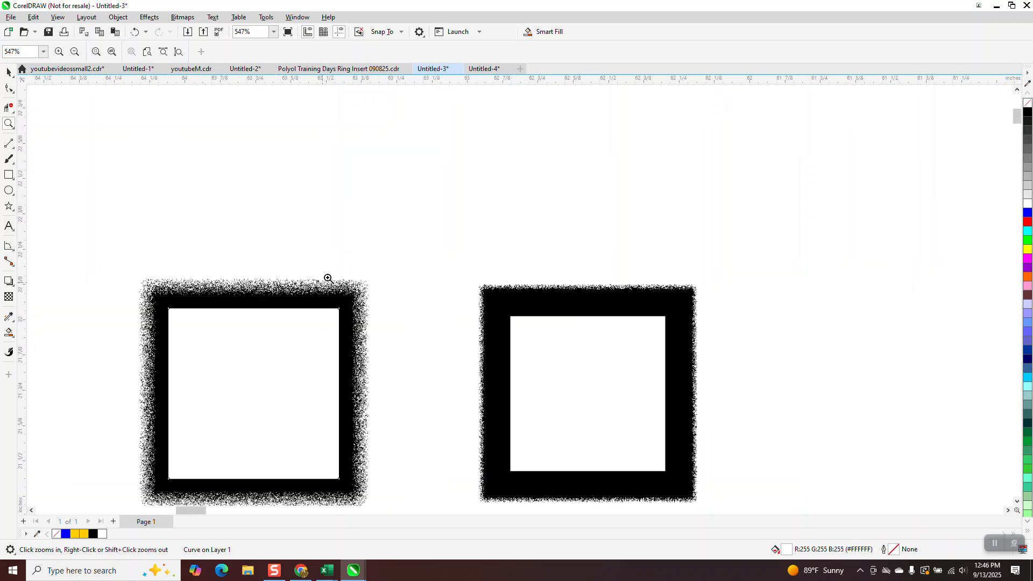